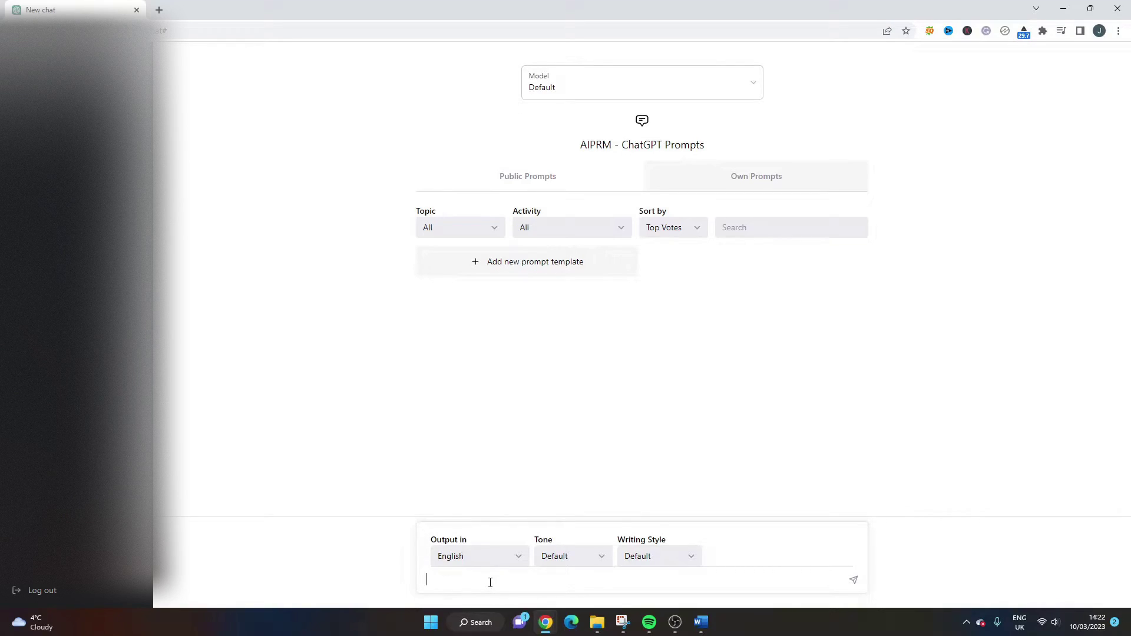
# Ask the chatbot "What should a status report include?".
pyautogui.write('hat should')
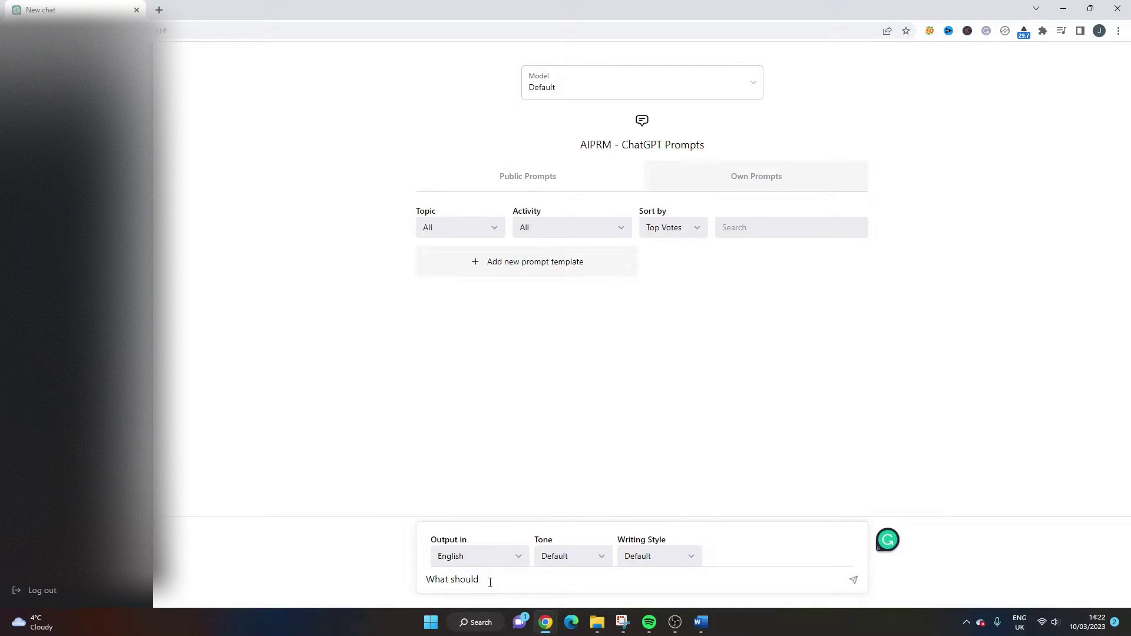
pyautogui.write(' a status report include?')
pyautogui.press('Return')
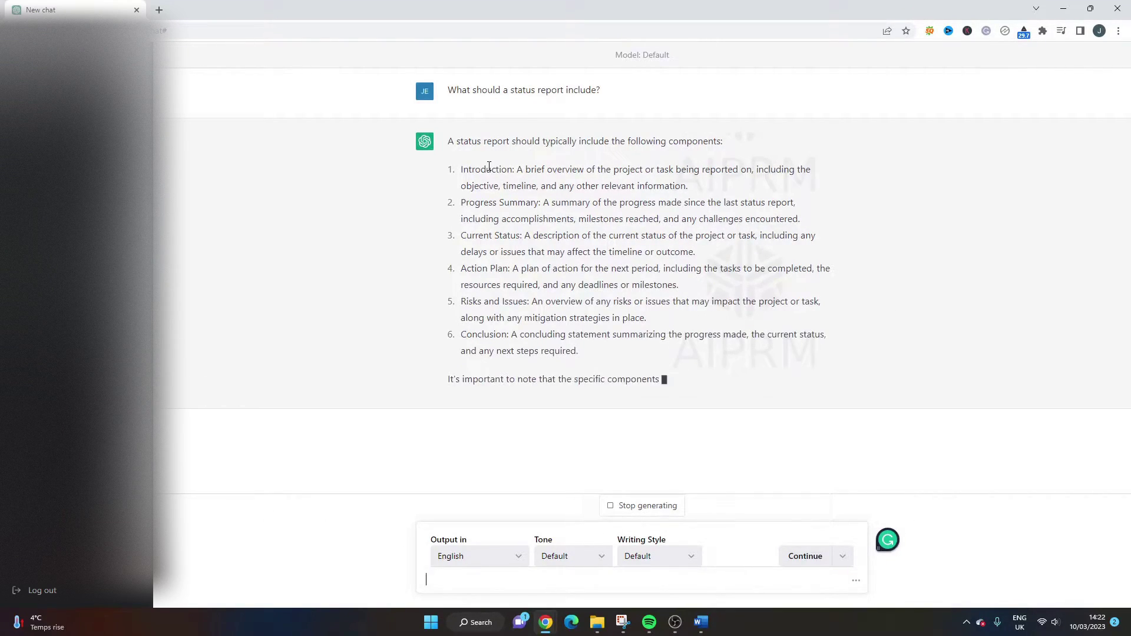
# Examine the listed status report components, from Progress Summary to Conclusion, and the closing note about adapting them.
pyautogui.moveTo(483, 202); pyautogui.dragTo(573, 215)
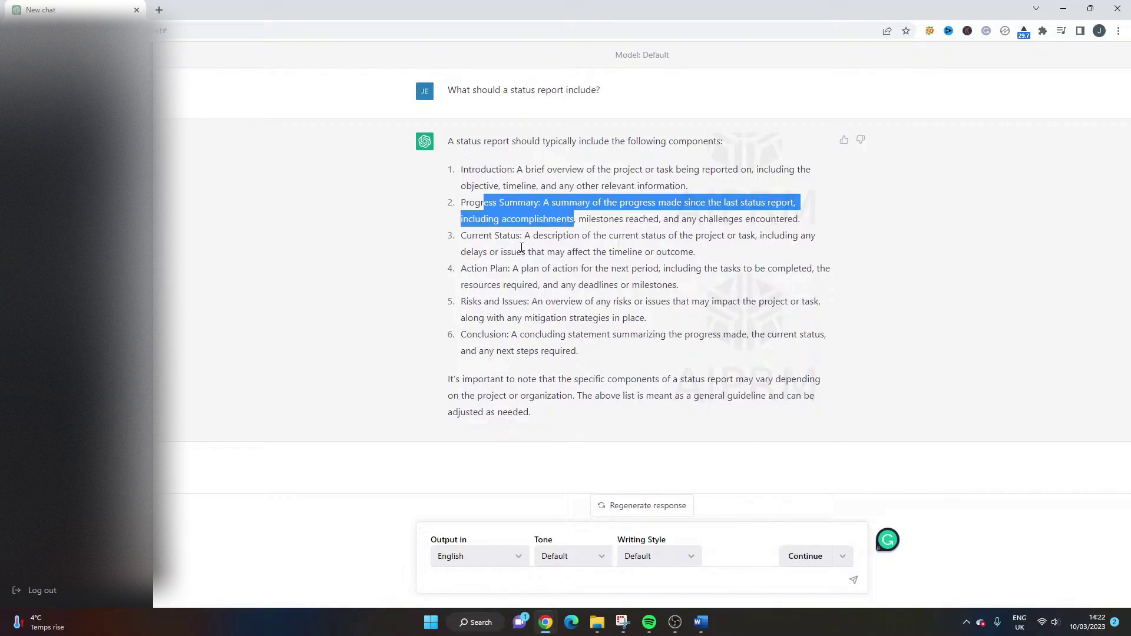
pyautogui.click(521, 247)
pyautogui.moveTo(460, 235); pyautogui.dragTo(518, 252)
pyautogui.click(494, 268)
pyautogui.doubleClick(494, 268)
pyautogui.tripleClick(494, 305)
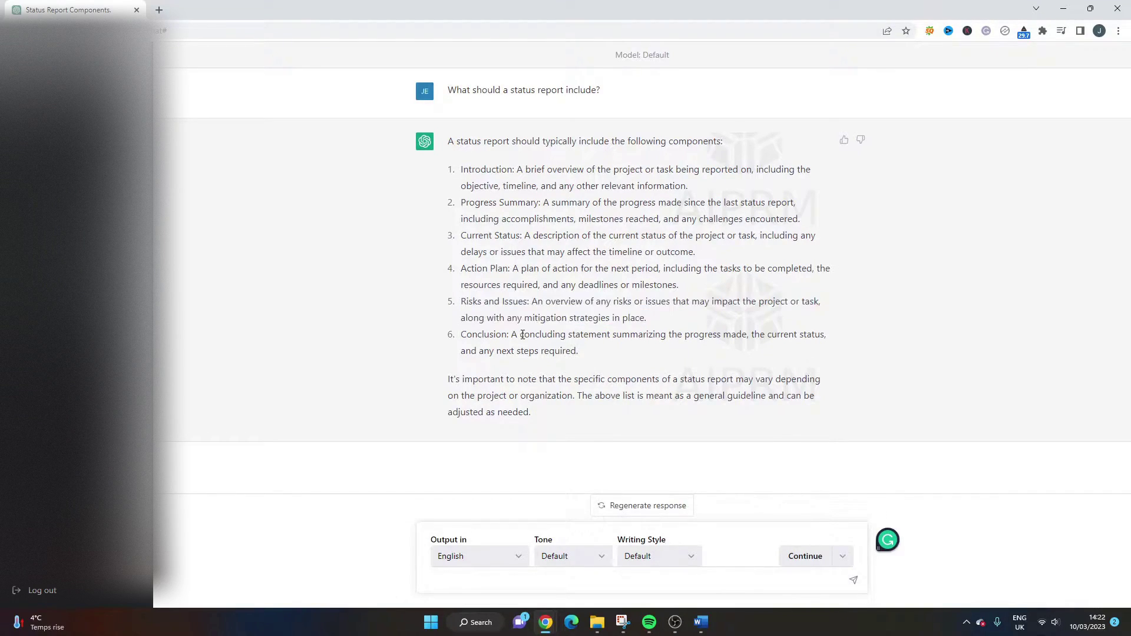
pyautogui.doubleClick(522, 335)
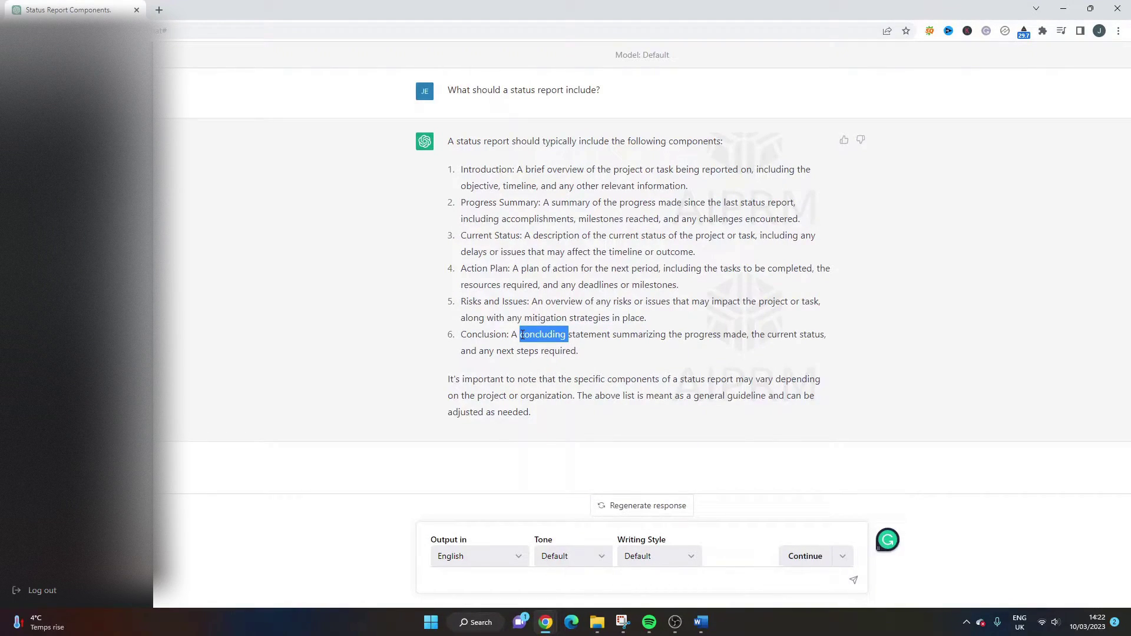
pyautogui.click(483, 385)
pyautogui.doubleClick(482, 385)
pyautogui.click(490, 392)
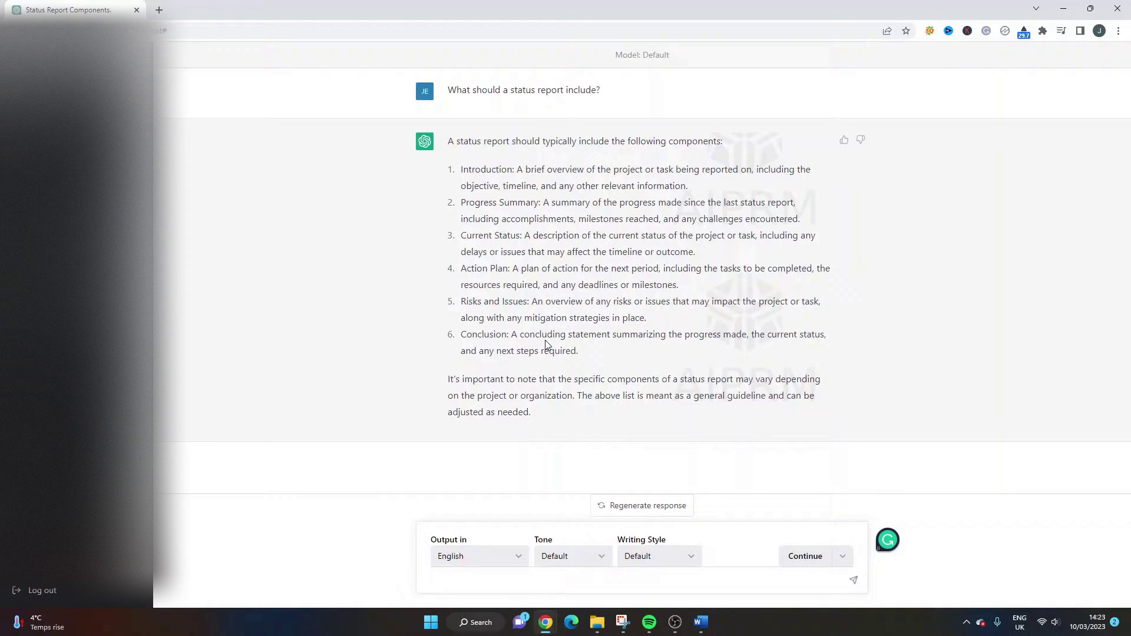
pyautogui.tripleClick(662, 398)
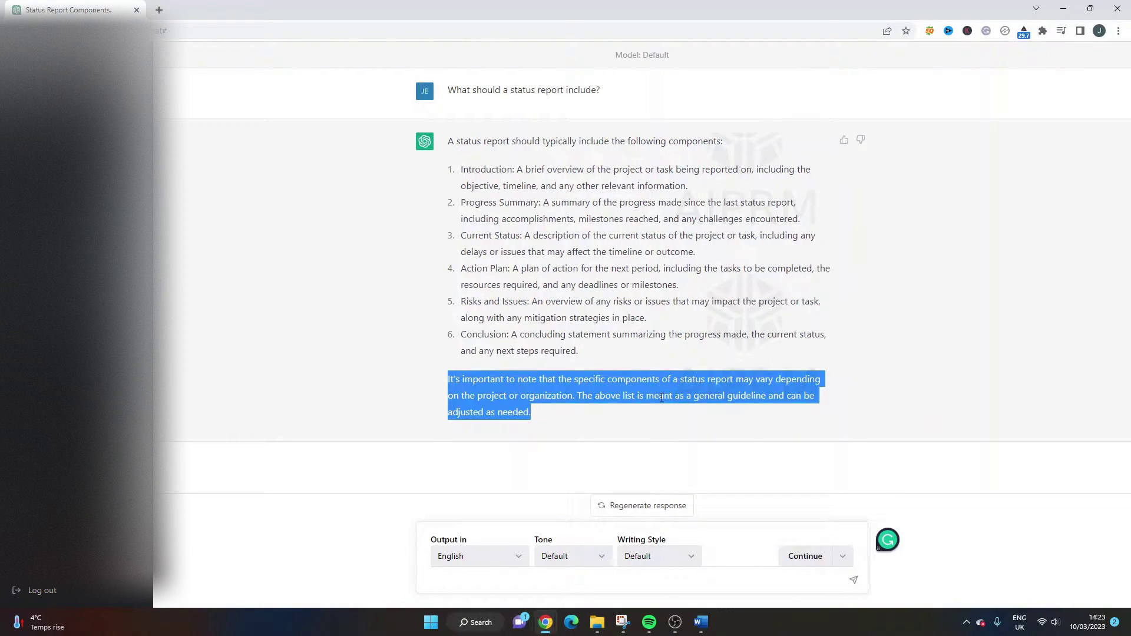
pyautogui.click(592, 409)
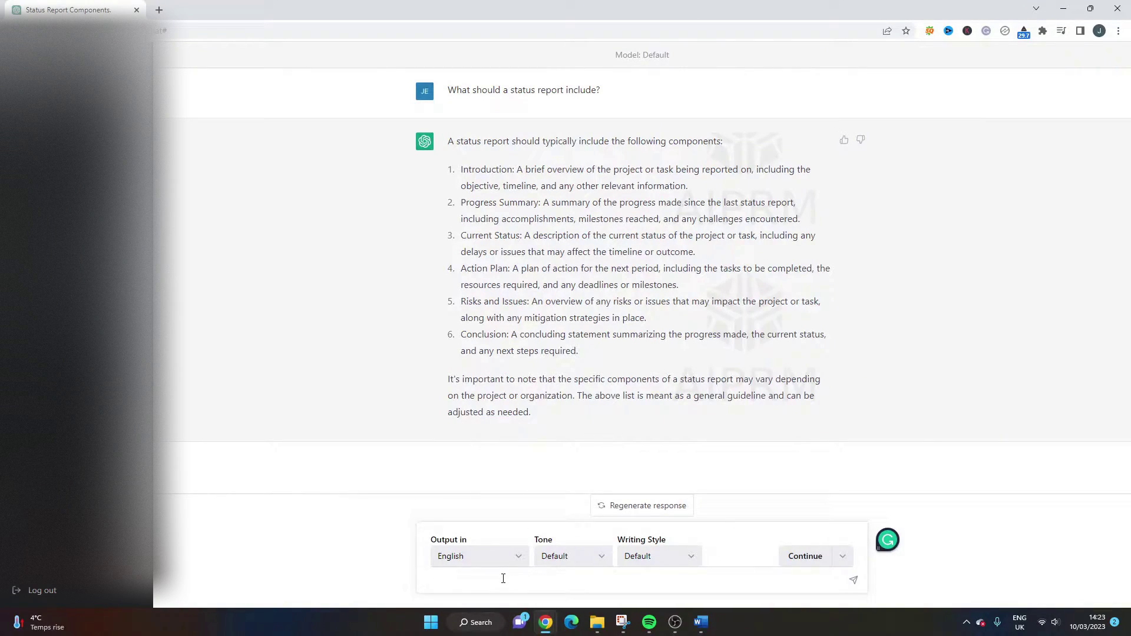
# Send the follow-up prompt "Please can you create a status report for a finance project".
pyautogui.click(503, 579)
pyautogui.write('Please can you create a status report for a ')
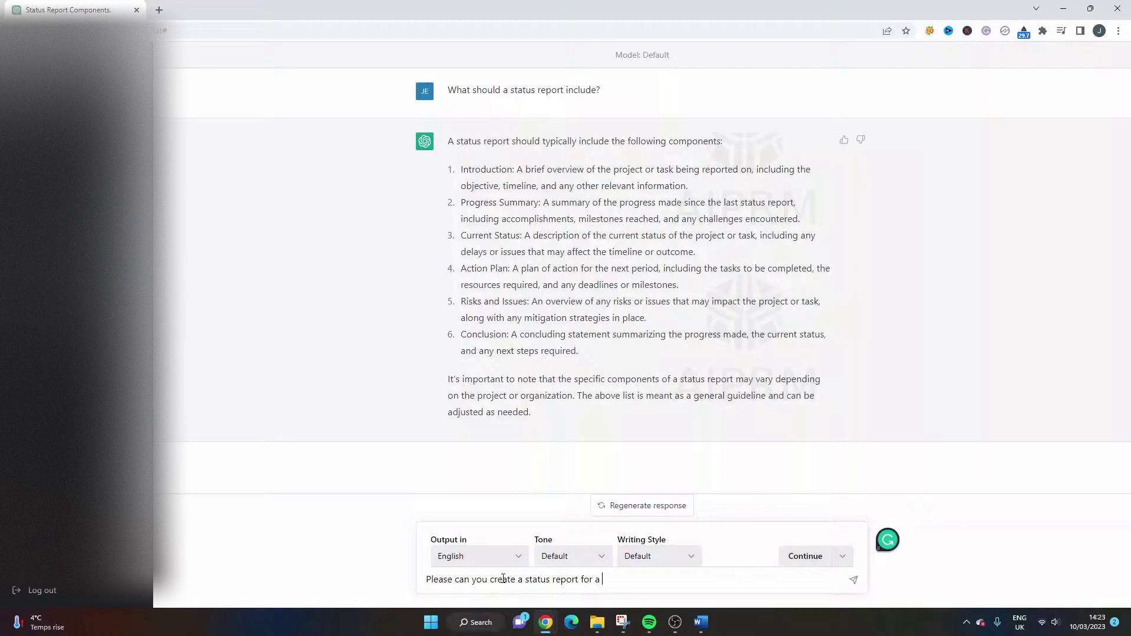
pyautogui.write('finance project')
pyautogui.press('Return')
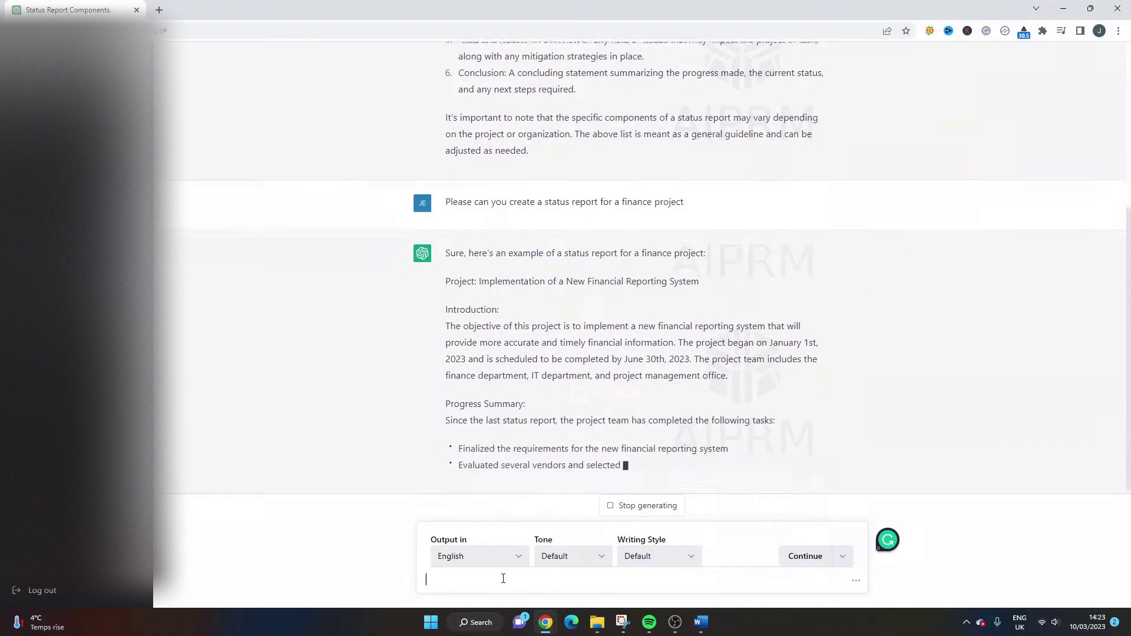
# Compare the generated report's project title with the finance project requested in the prompt.
pyautogui.scroll(5, 553, 381)
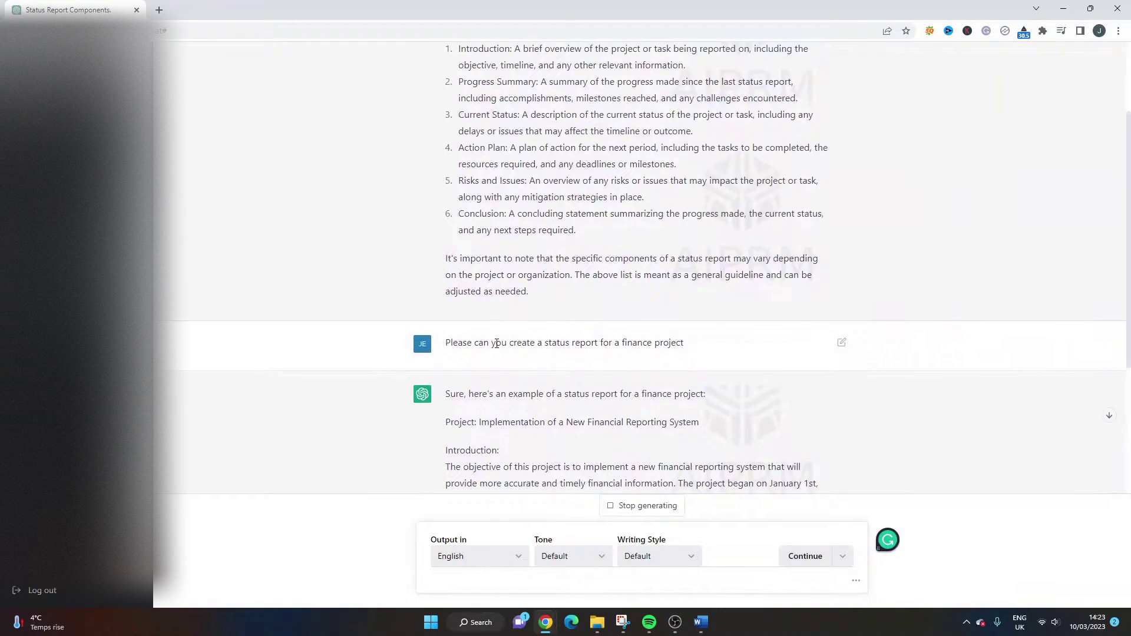
pyautogui.scroll(-3, 483, 234)
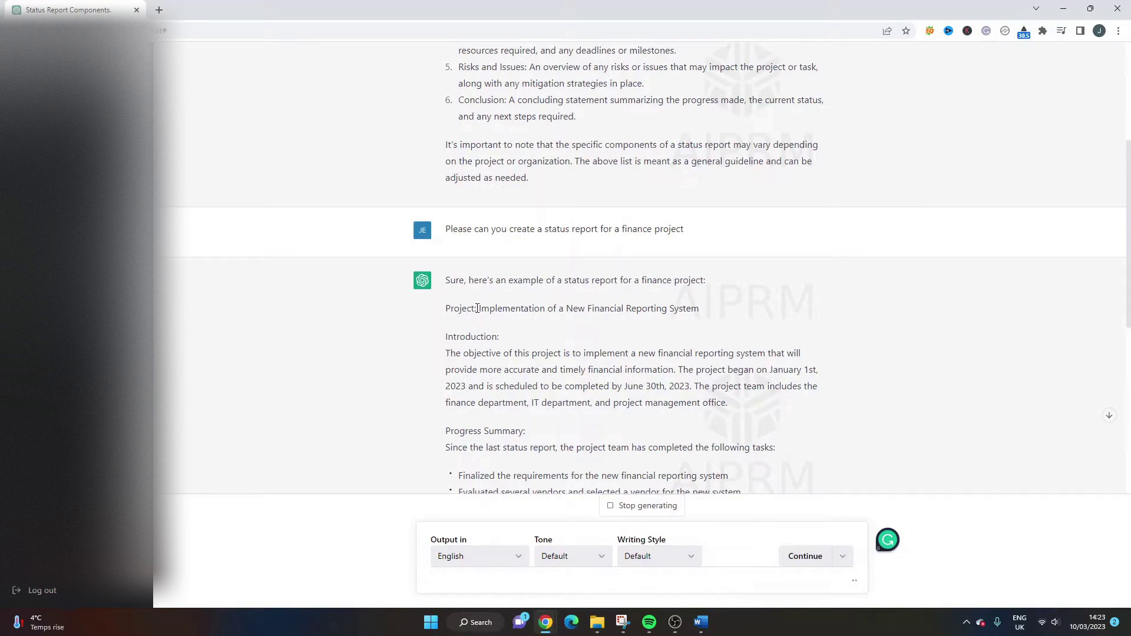
pyautogui.tripleClick(478, 308)
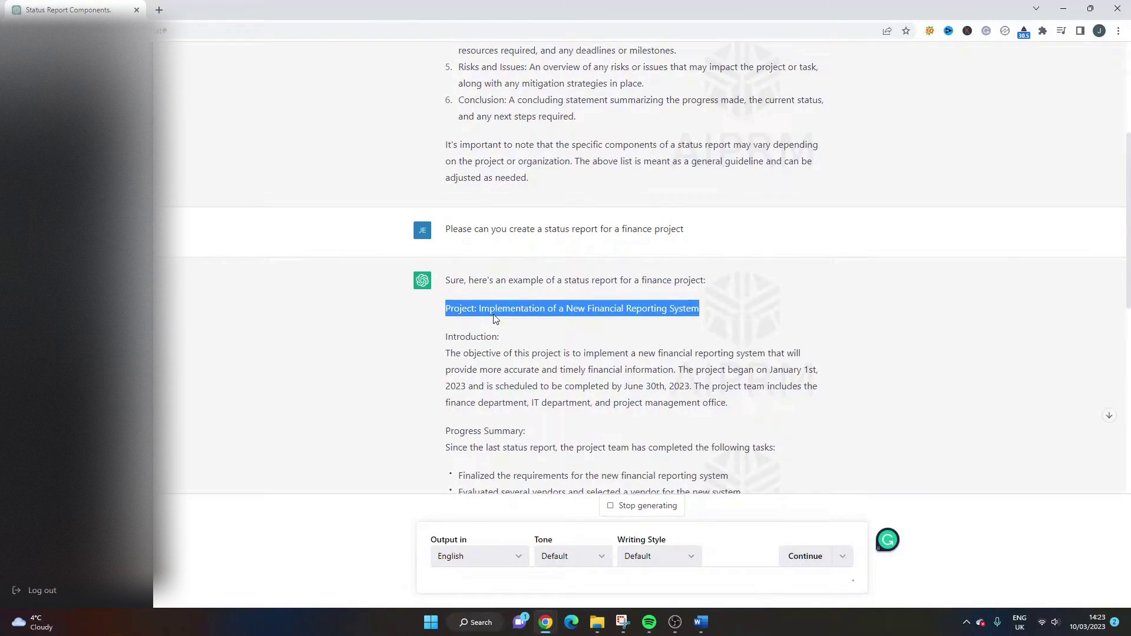
pyautogui.tripleClick(493, 309)
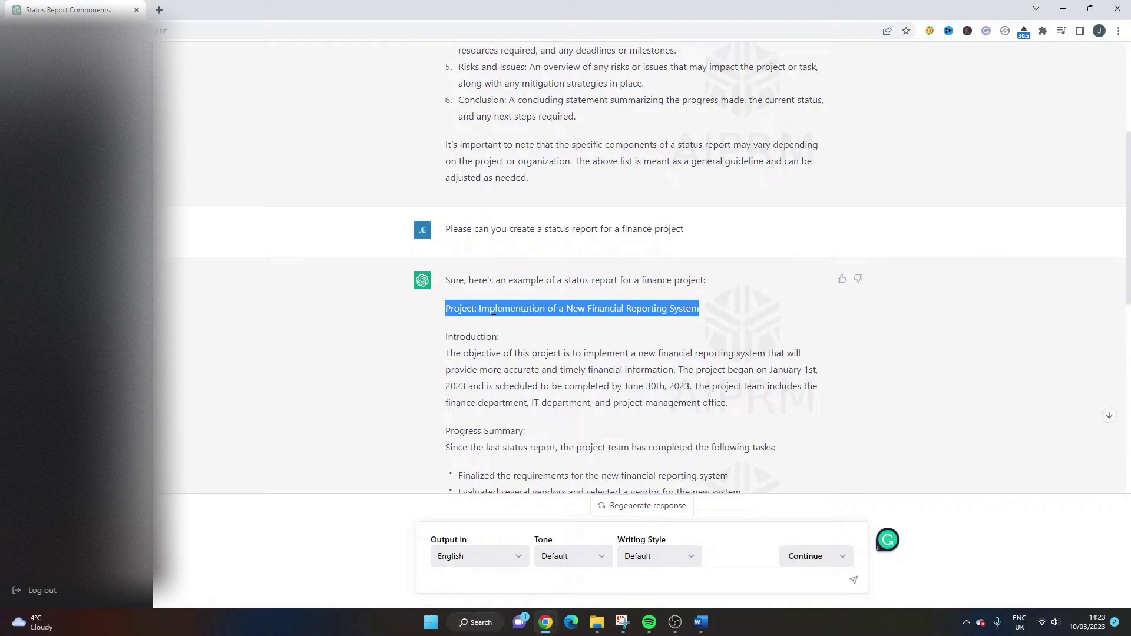
pyautogui.moveTo(621, 230); pyautogui.dragTo(675, 231)
pyautogui.click(688, 246)
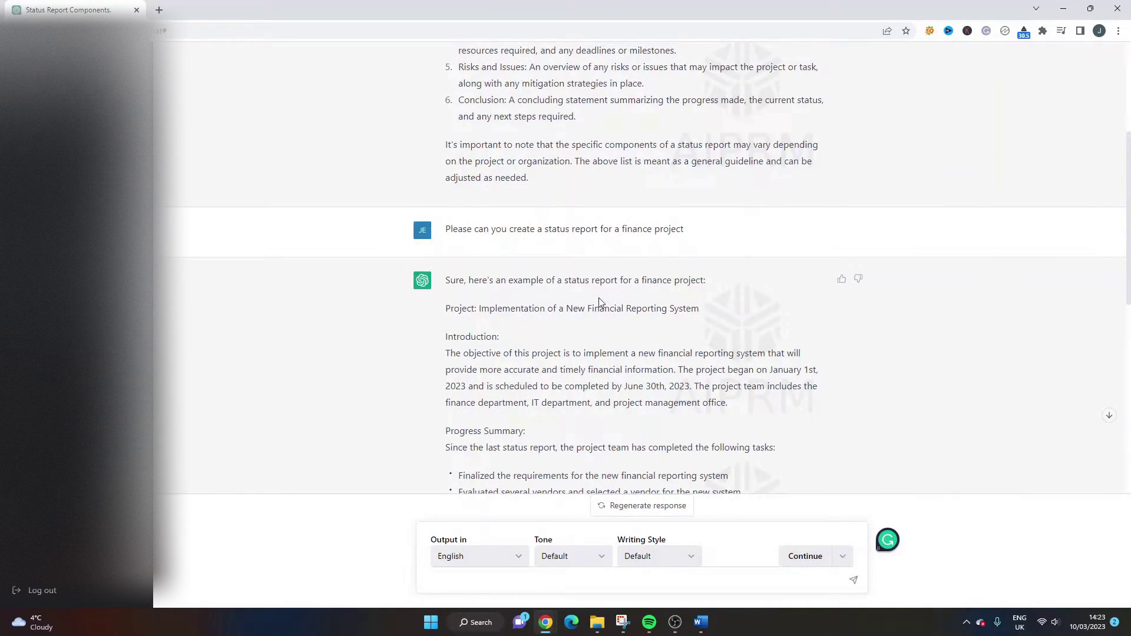
pyautogui.moveTo(568, 308); pyautogui.dragTo(699, 310)
pyautogui.click(679, 325)
# Read through the finance report's introduction and its remaining sections down to the conclusion.
pyautogui.scroll(-2, 608, 307)
pyautogui.doubleClick(549, 253)
pyautogui.tripleClick(548, 253)
pyautogui.click(537, 331)
pyautogui.doubleClick(538, 331)
pyautogui.click(516, 248)
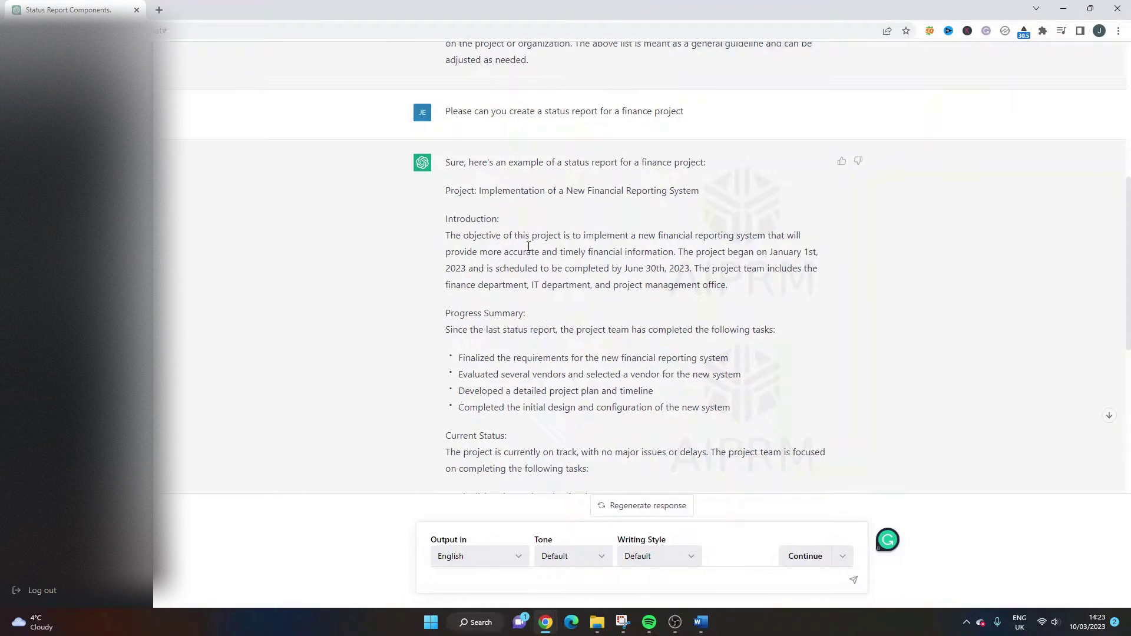
pyautogui.tripleClick(528, 247)
pyautogui.scroll(-2, 528, 247)
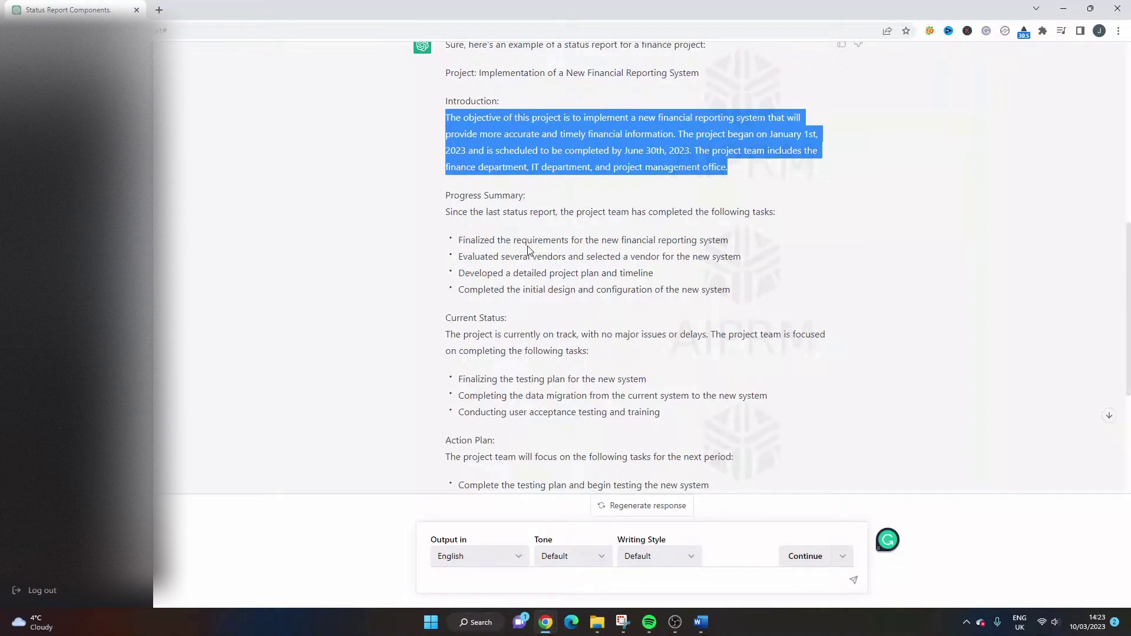
pyautogui.scroll(-4, 528, 250)
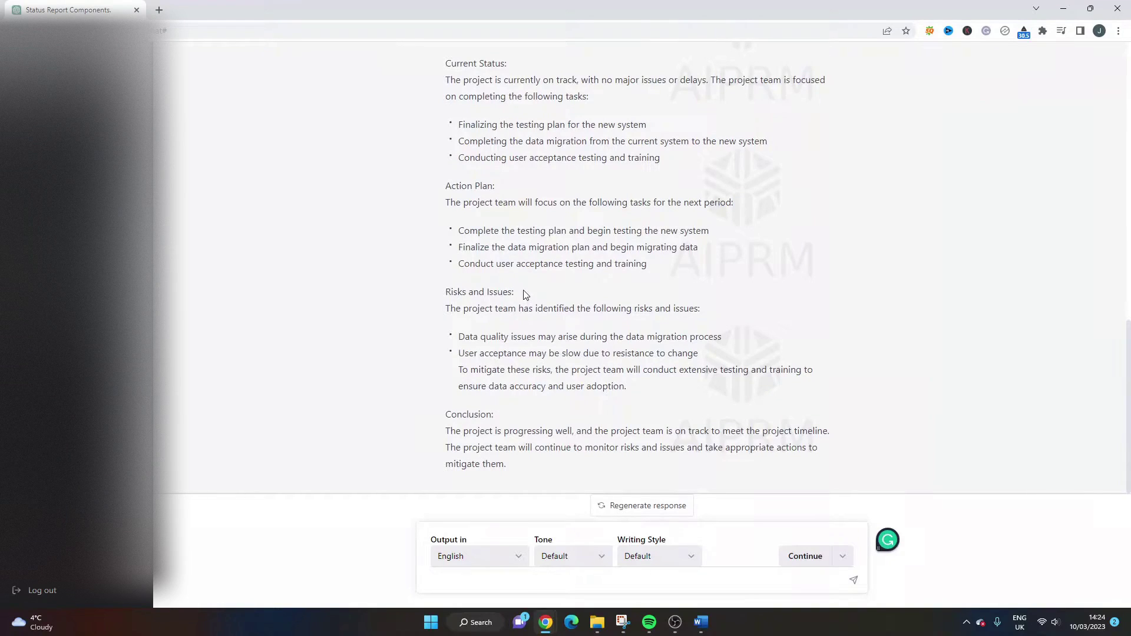
pyautogui.scroll(5, 526, 294)
pyautogui.click(574, 242)
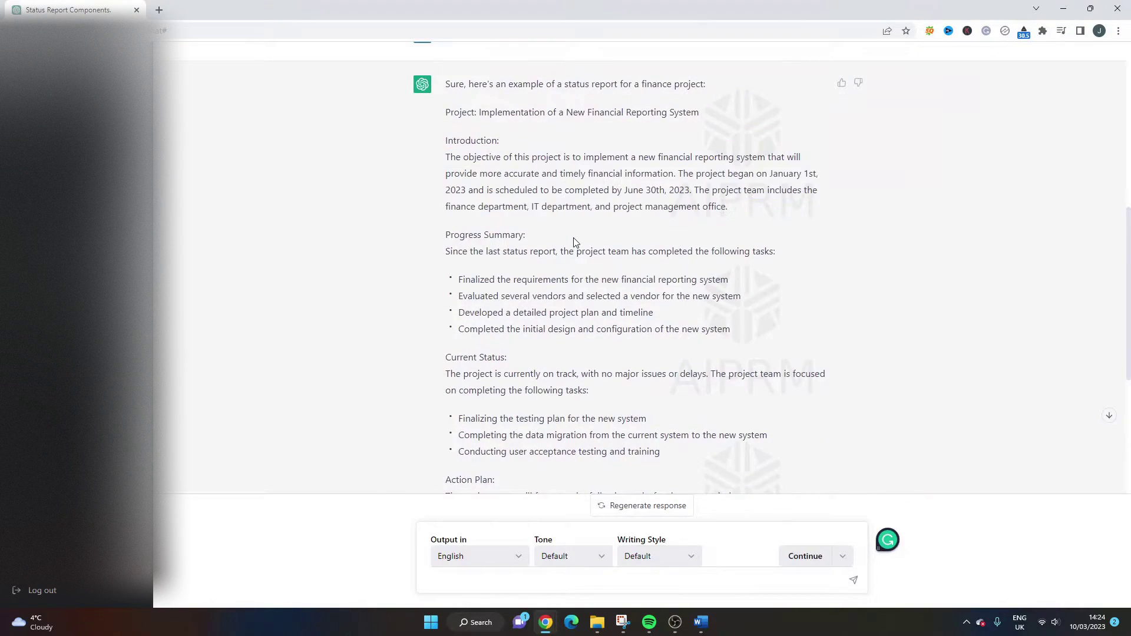
pyautogui.moveTo(461, 140); pyautogui.dragTo(491, 189)
pyautogui.click(474, 192)
pyautogui.scroll(-1, 481, 424)
pyautogui.scroll(8, 468, 371)
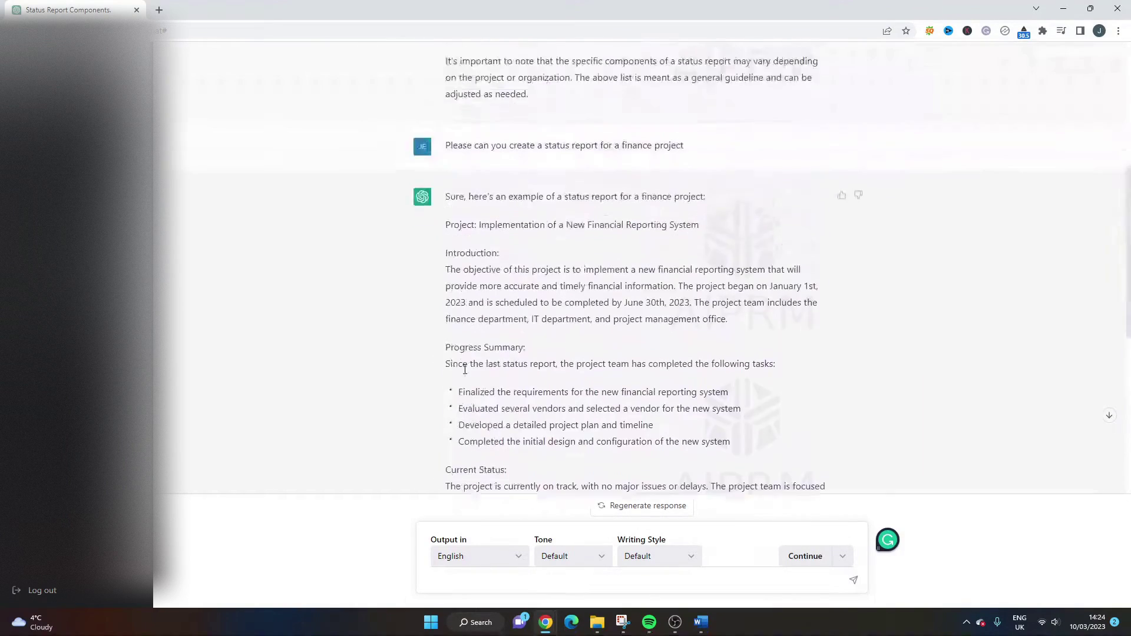
# Start a new chat and send the prompt "Create a project status report template".
pyautogui.click(209, 185)
pyautogui.click(496, 579)
pyautogui.write('Create ')
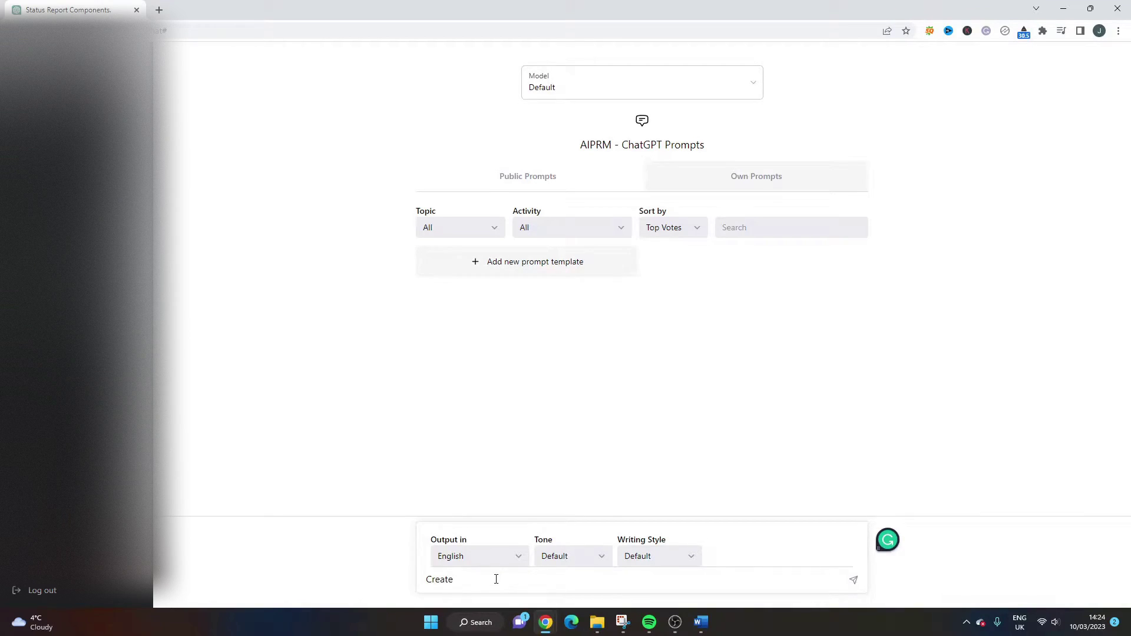
pyautogui.write('a project status report template')
pyautogui.press('Return')
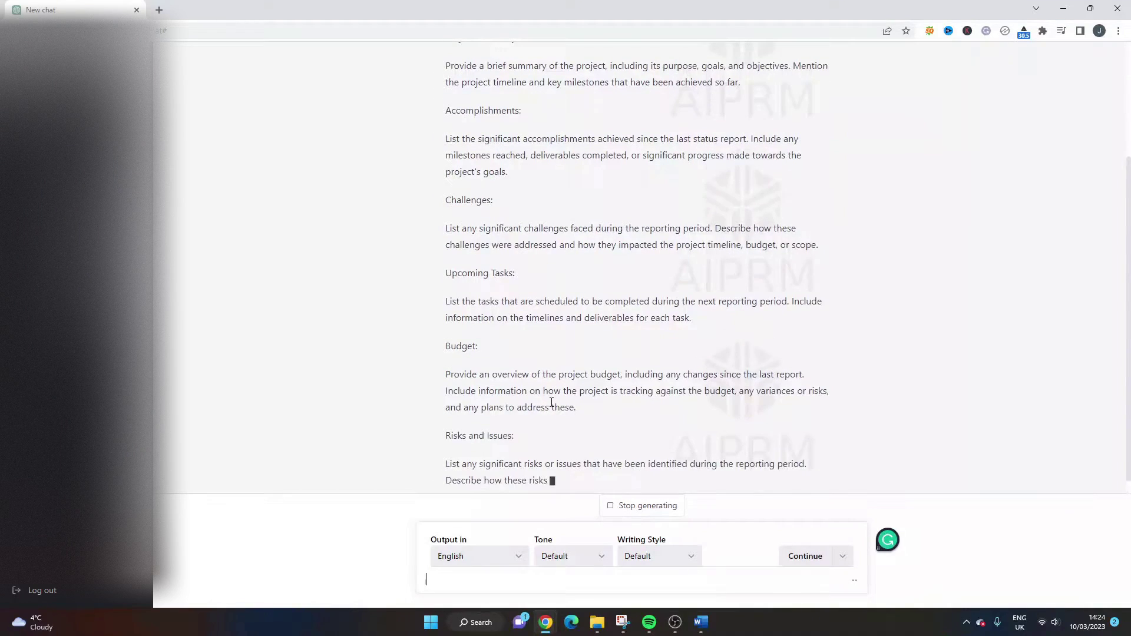
# Review the template's section headings from Project Summary through Risks and Issues.
pyautogui.scroll(4, 418, 306)
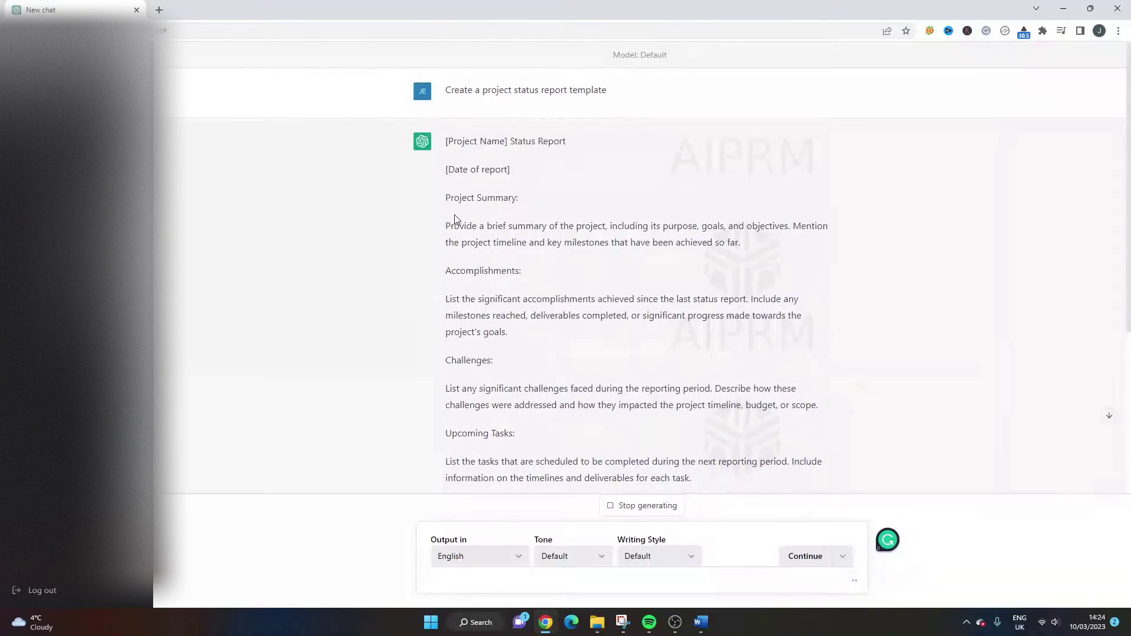
pyautogui.tripleClick(461, 225)
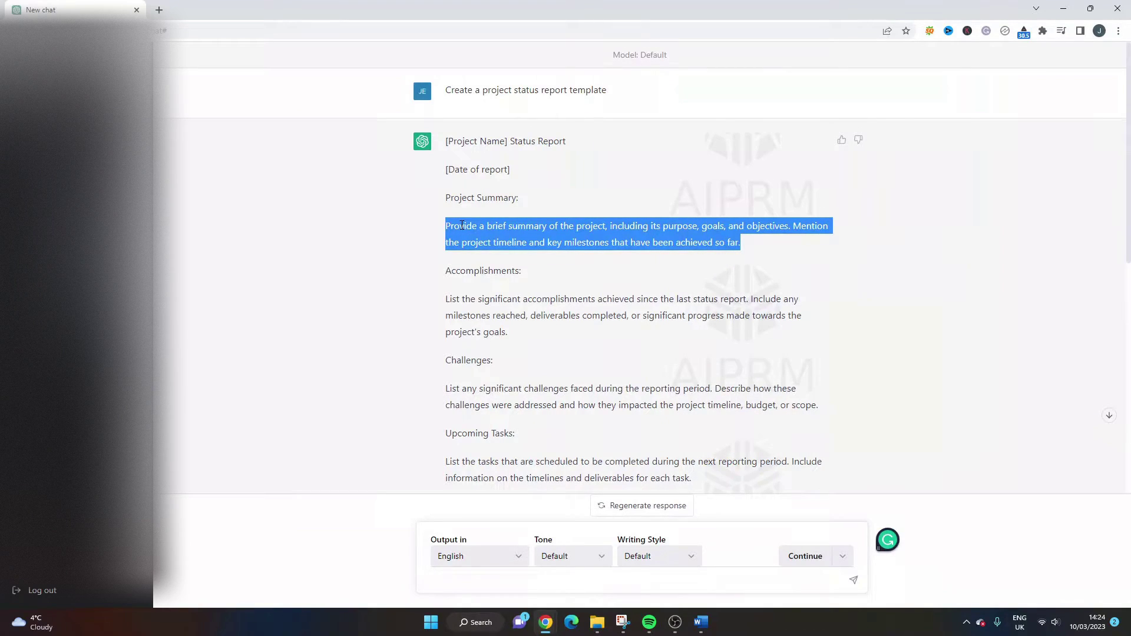
pyautogui.tripleClick(459, 199)
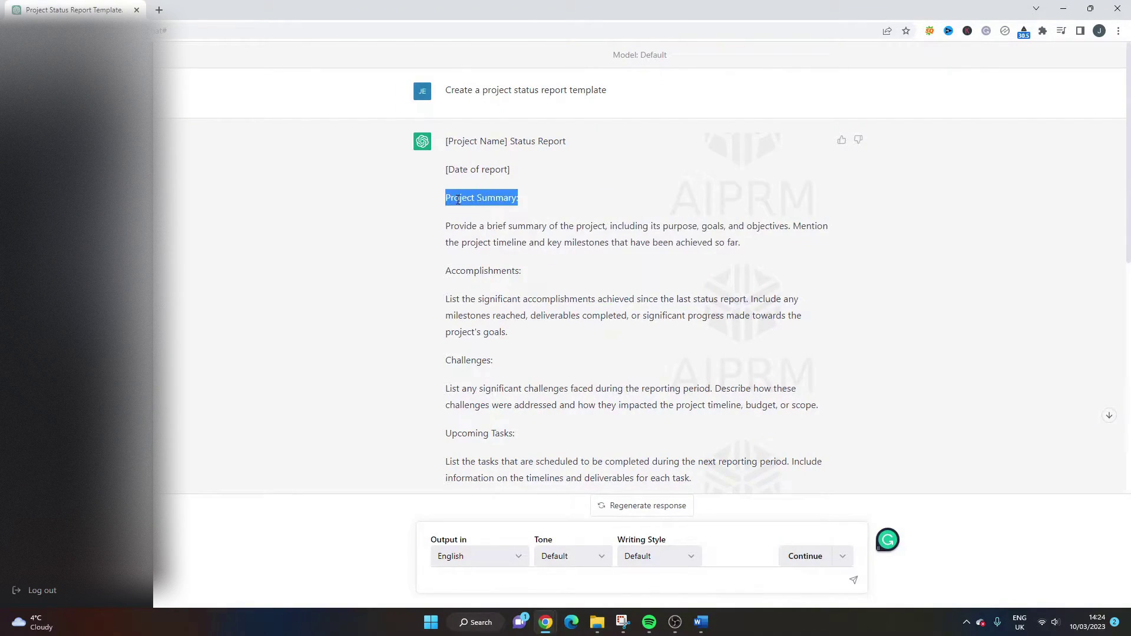
pyautogui.doubleClick(474, 270)
pyautogui.scroll(-2, 475, 270)
pyautogui.doubleClick(469, 244)
pyautogui.doubleClick(476, 314)
pyautogui.scroll(-1, 476, 314)
pyautogui.scroll(-3, 476, 313)
pyautogui.doubleClick(462, 213)
pyautogui.tripleClick(465, 304)
pyautogui.scroll(-2, 464, 303)
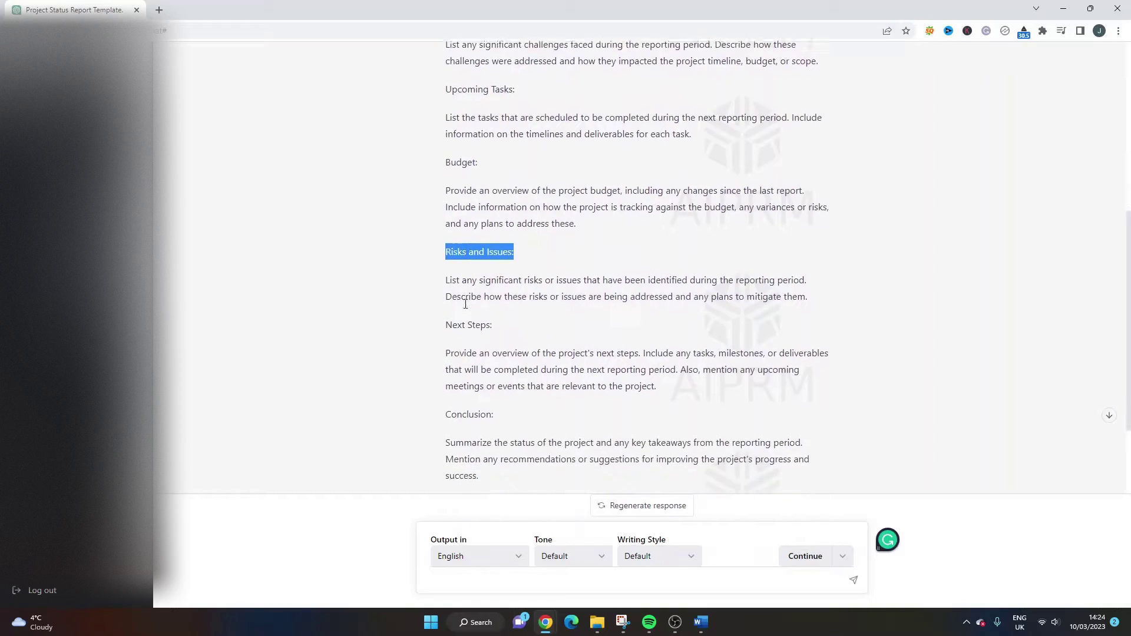
# Review the template's closing parts: Next Steps, Conclusion, the graphics placeholder and Signature.
pyautogui.tripleClick(472, 258)
pyautogui.click(475, 342)
pyautogui.tripleClick(476, 342)
pyautogui.scroll(-1, 475, 342)
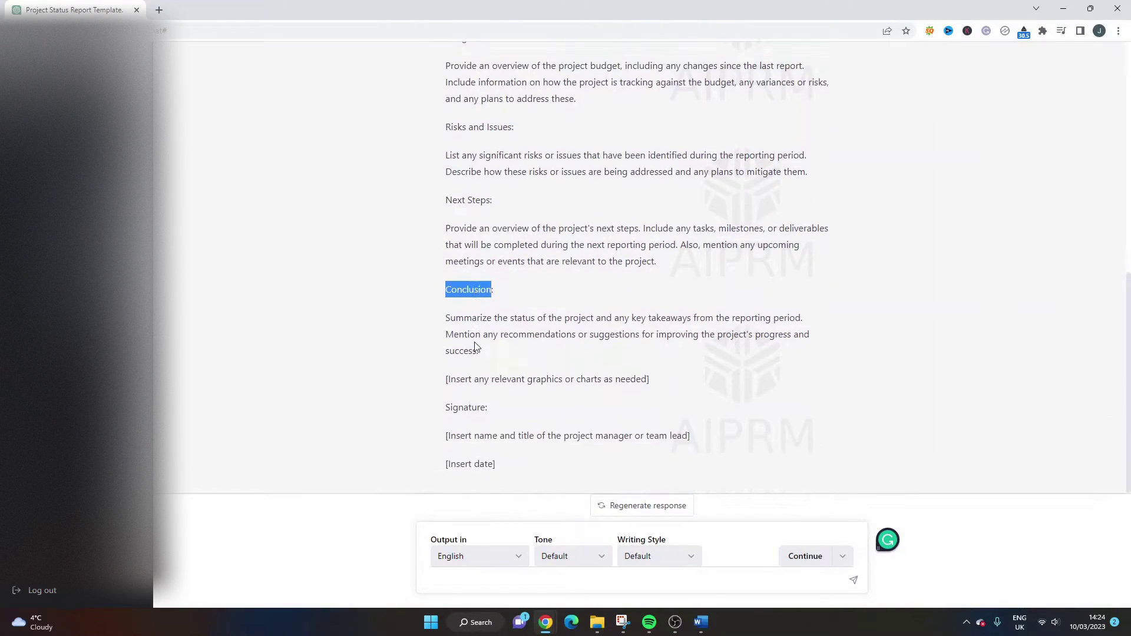
pyautogui.tripleClick(489, 375)
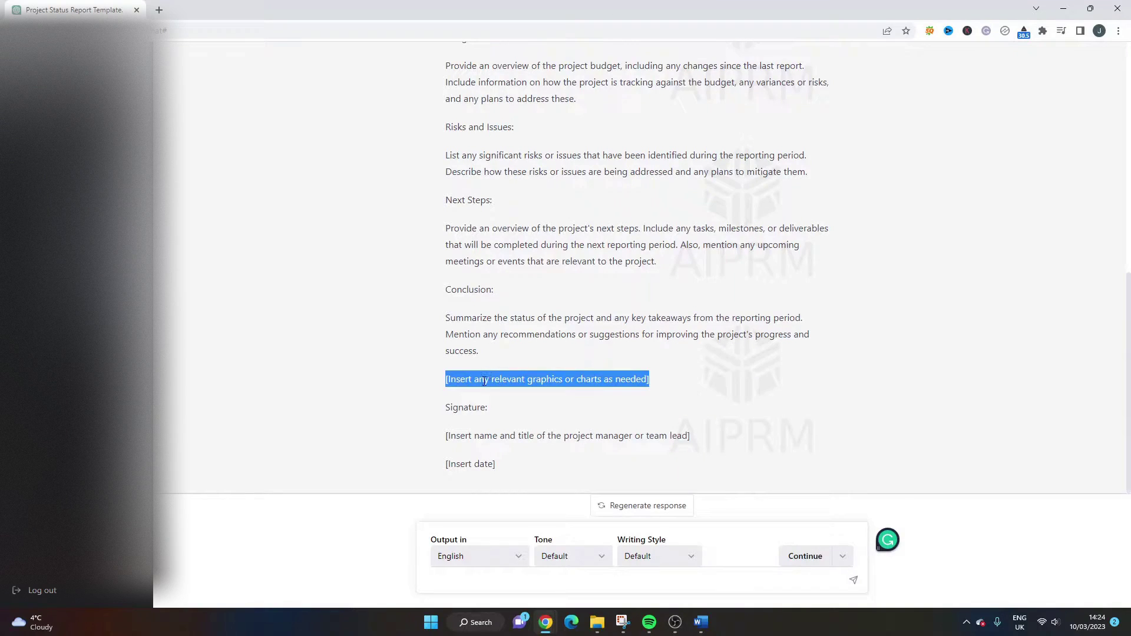
pyautogui.tripleClick(480, 407)
pyautogui.scroll(8, 482, 368)
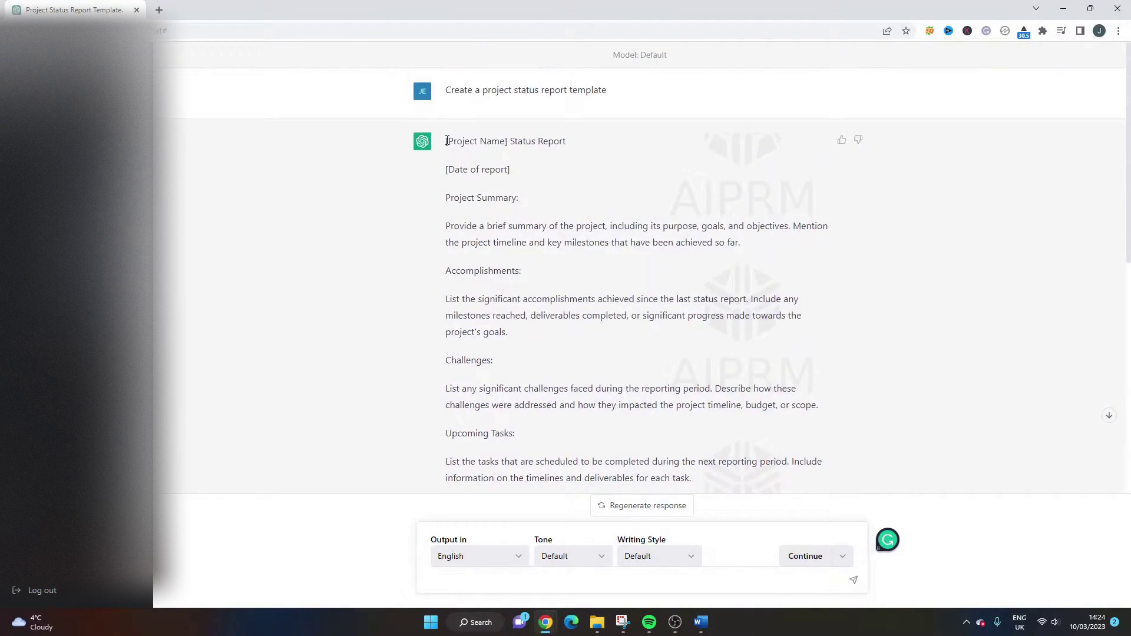
# Select the whole template text from the project name line to the final date placeholder and look it over.
pyautogui.moveTo(446, 145); pyautogui.dragTo(619, 352)
pyautogui.scroll(-5, 617, 337)
pyautogui.scroll(-3, 609, 426)
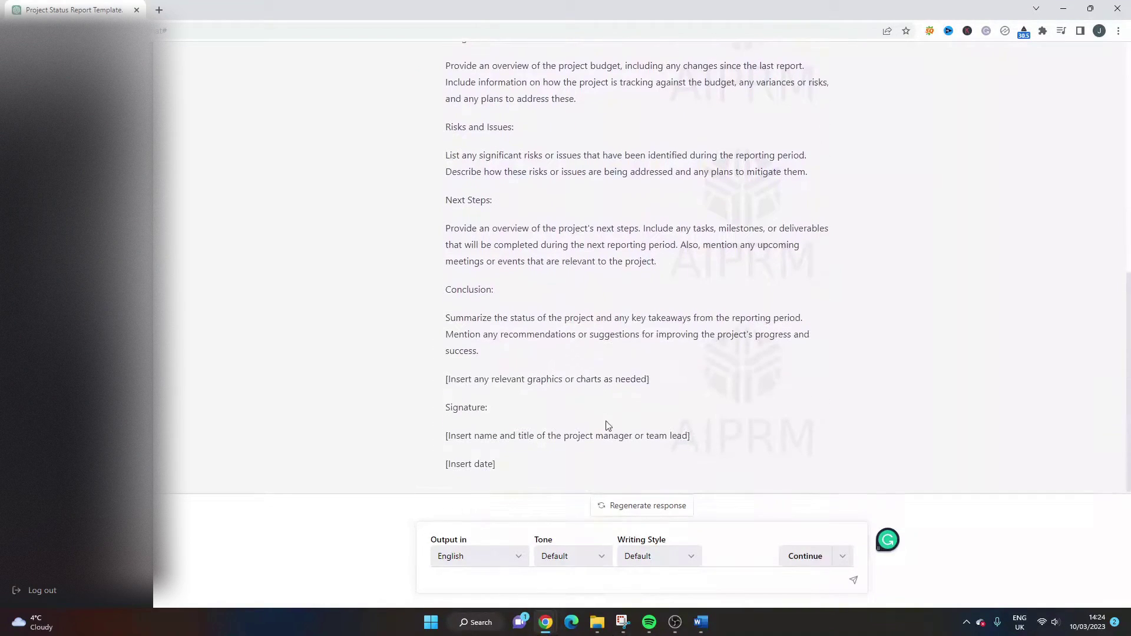
pyautogui.keyDown('shift'); pyautogui.click(573, 466); pyautogui.keyUp('shift')
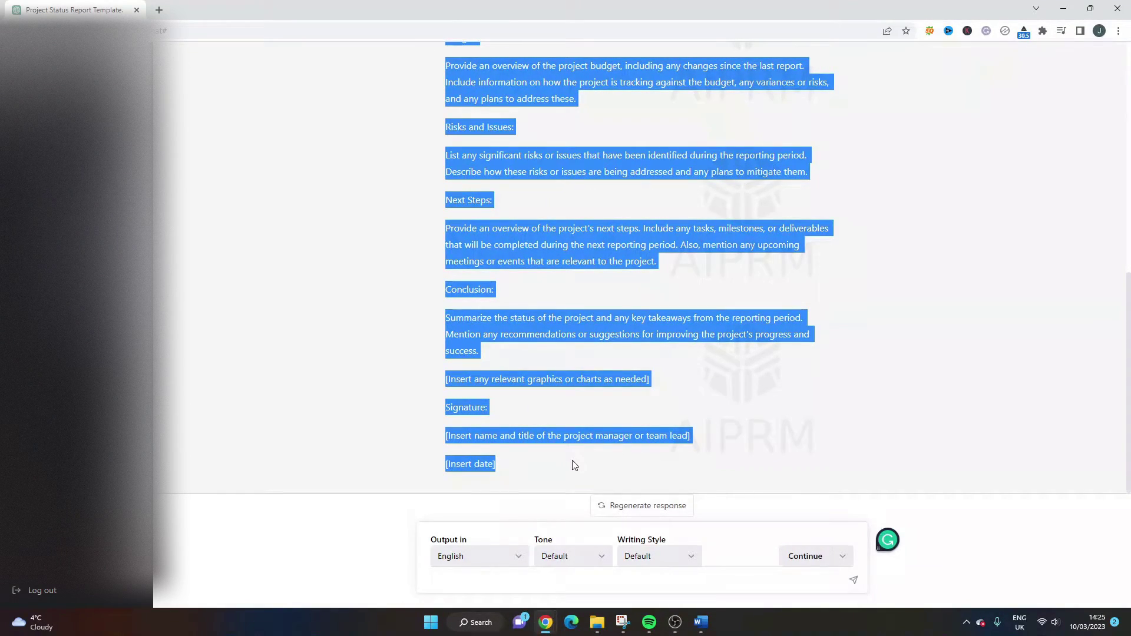
pyautogui.scroll(6, 575, 465)
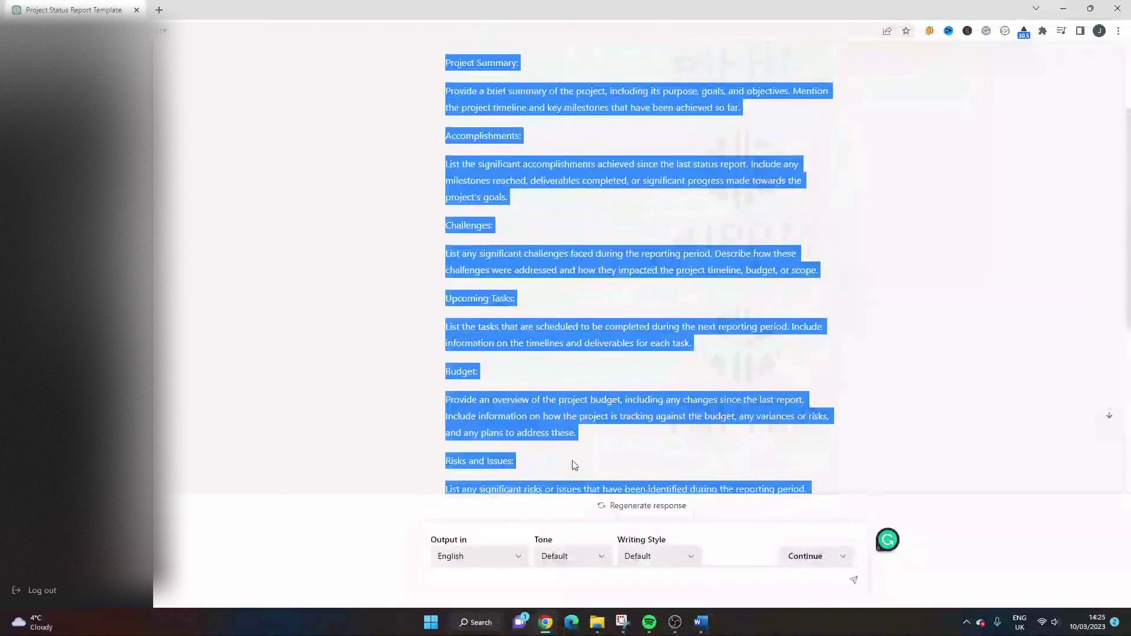
# Request the template as a table with the prompt "Provide this project status report in tabular format".
pyautogui.click(501, 582)
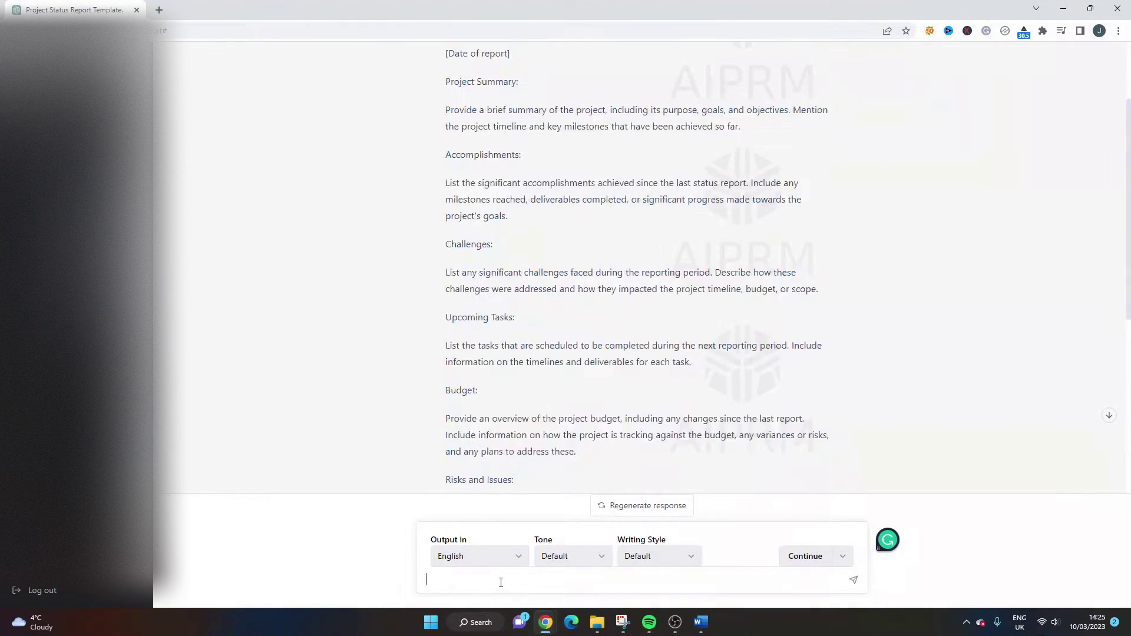
pyautogui.write('Provide this template as an Excel')
pyautogui.doubleClick(500, 582)
pyautogui.write('project statu')
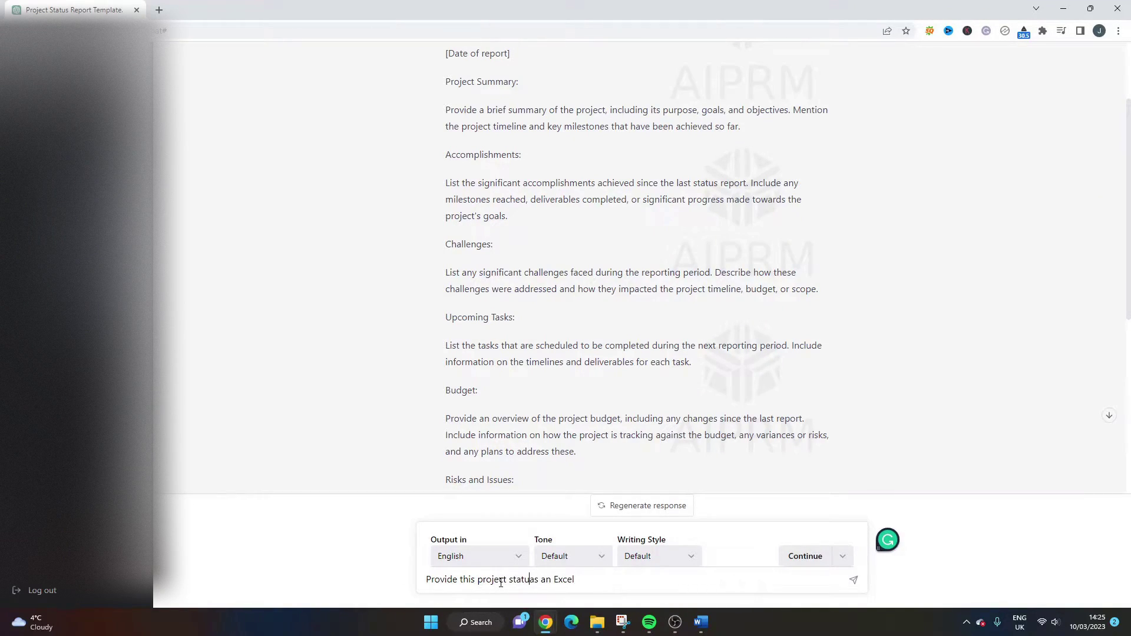
pyautogui.write('s report')
pyautogui.doubleClick(571, 579)
pyautogui.write('in an')
pyautogui.doubleClick(580, 579)
pyautogui.moveTo(604, 583); pyautogui.dragTo(575, 584)
pyautogui.write('tabular form')
pyautogui.write('at')
pyautogui.press('Return')
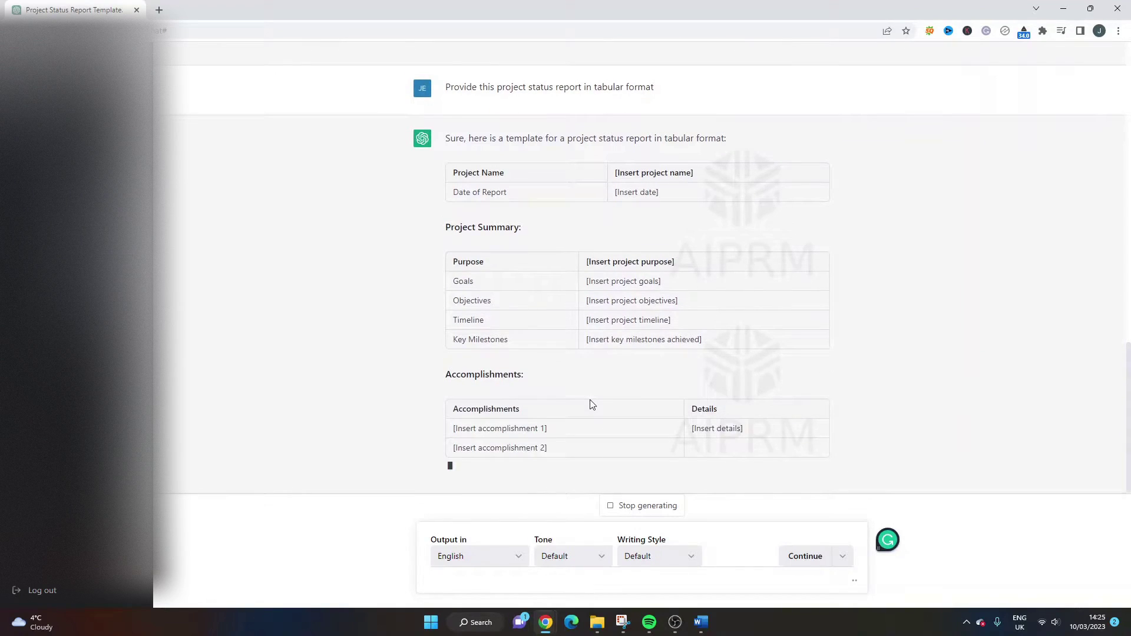
# Review the tabular template from the Project Name table through the Budget, Risks and Issues, Next Steps and Conclusion sections.
pyautogui.scroll(3, 636, 259)
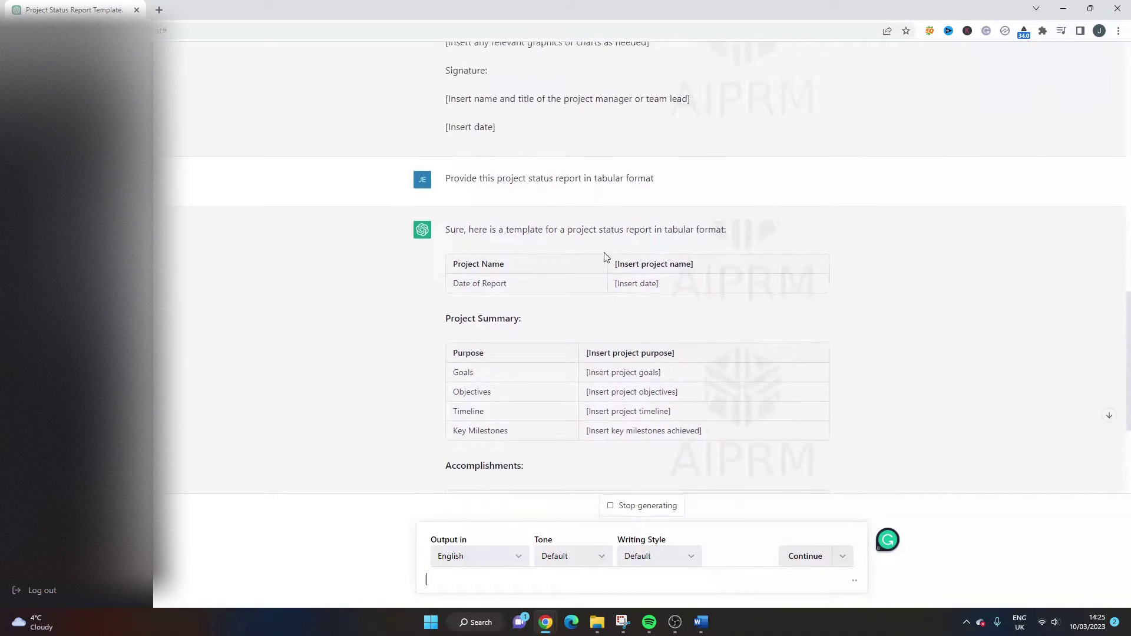
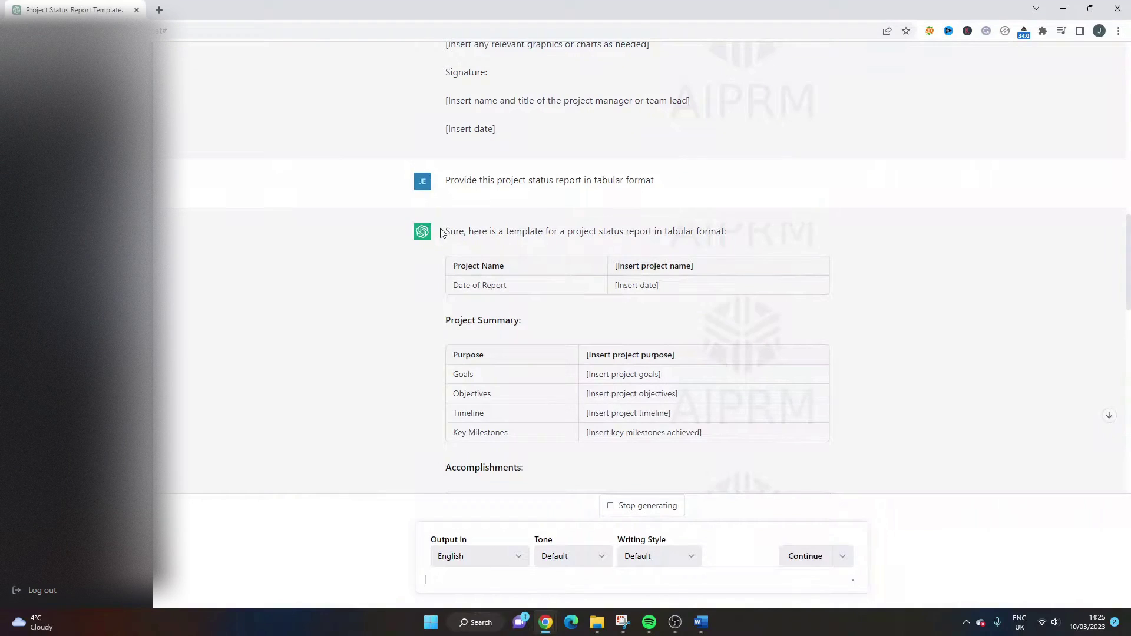
pyautogui.moveTo(454, 263); pyautogui.dragTo(524, 323)
pyautogui.scroll(-5, 604, 307)
pyautogui.scroll(-6, 603, 307)
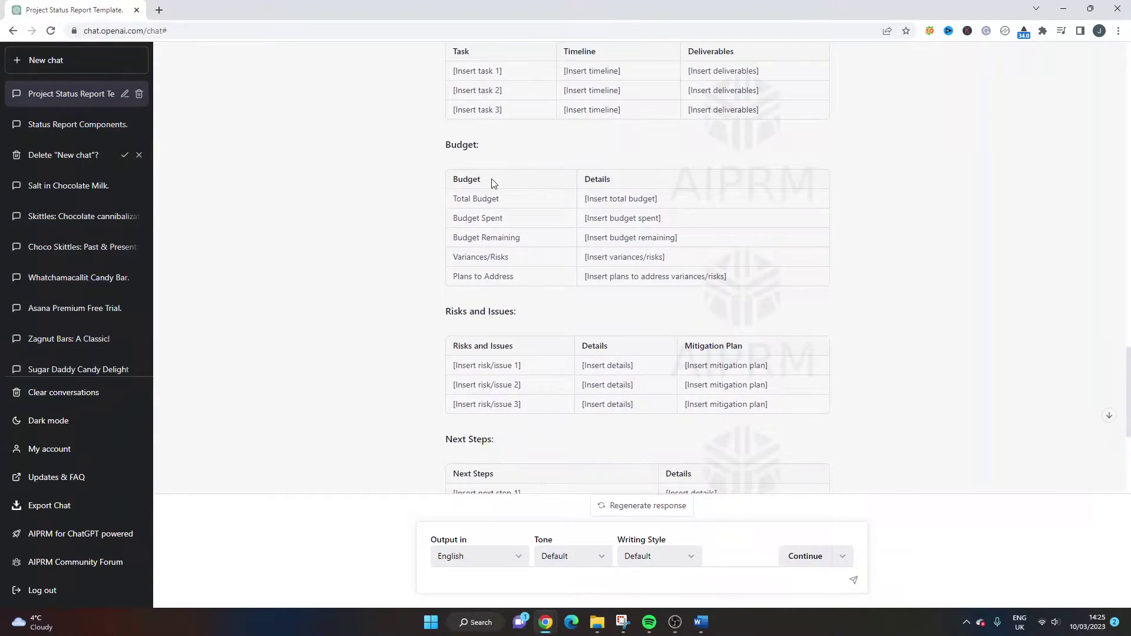
pyautogui.scroll(-1, 491, 179)
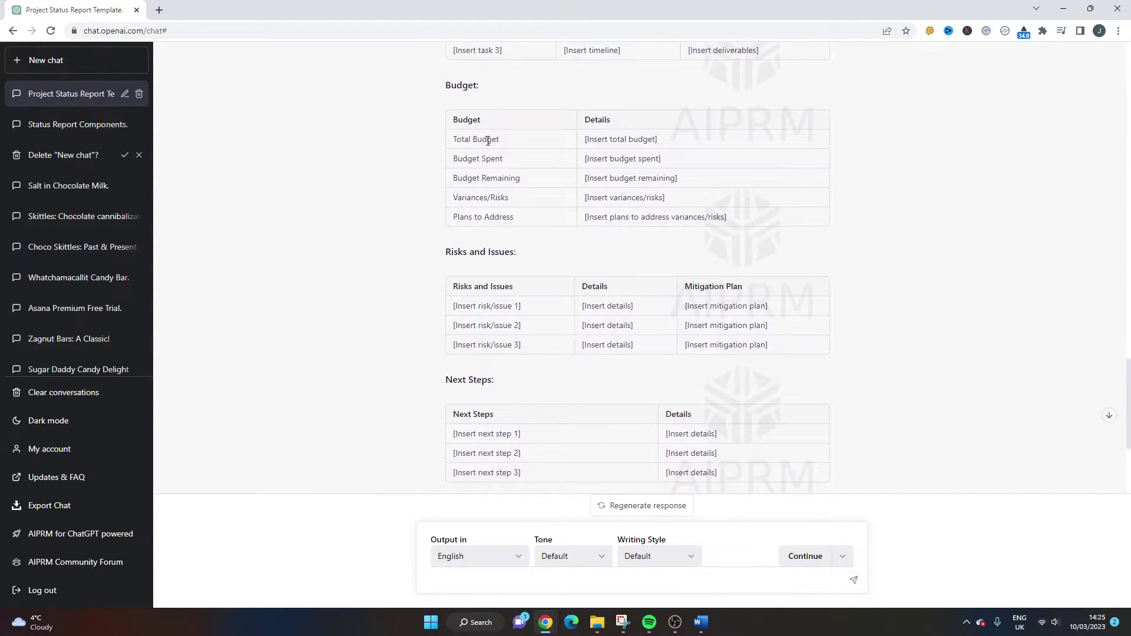
pyautogui.scroll(-4, 514, 183)
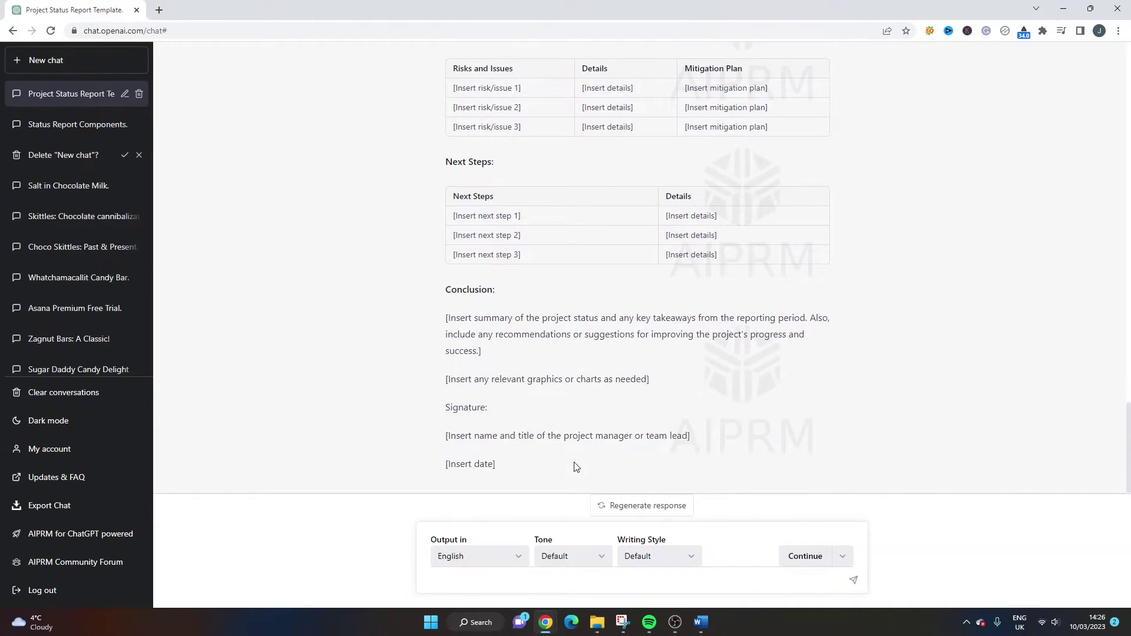
# Copy the whole tabular template and switch to the blank Document2 in Word.
pyautogui.hotkey('ctrl', 'a')
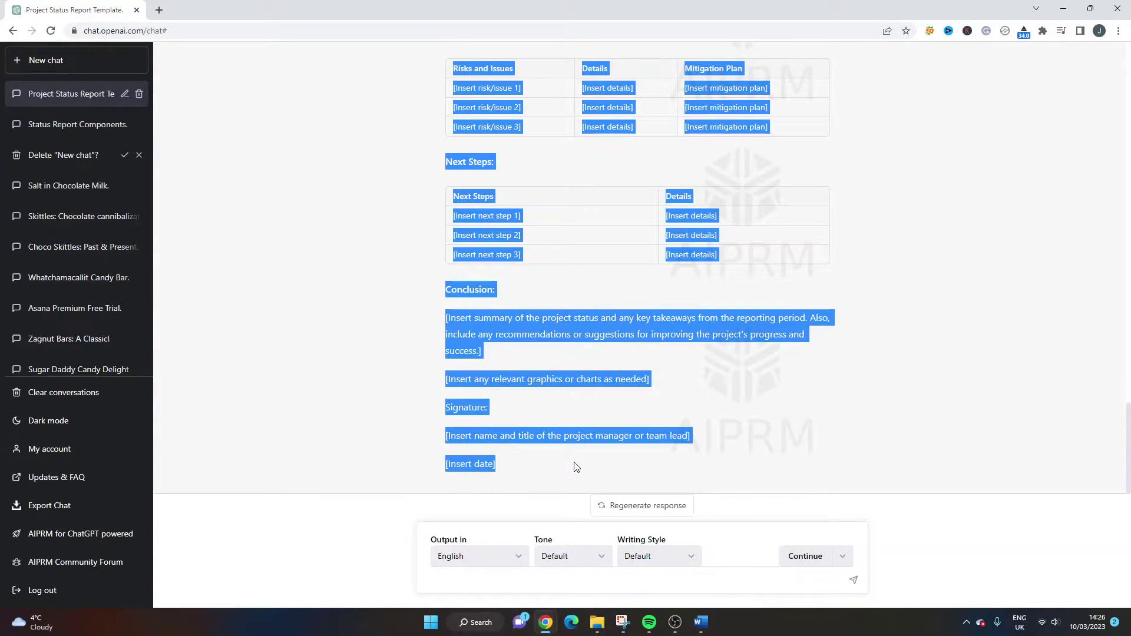
pyautogui.click(701, 622)
pyautogui.click(715, 530)
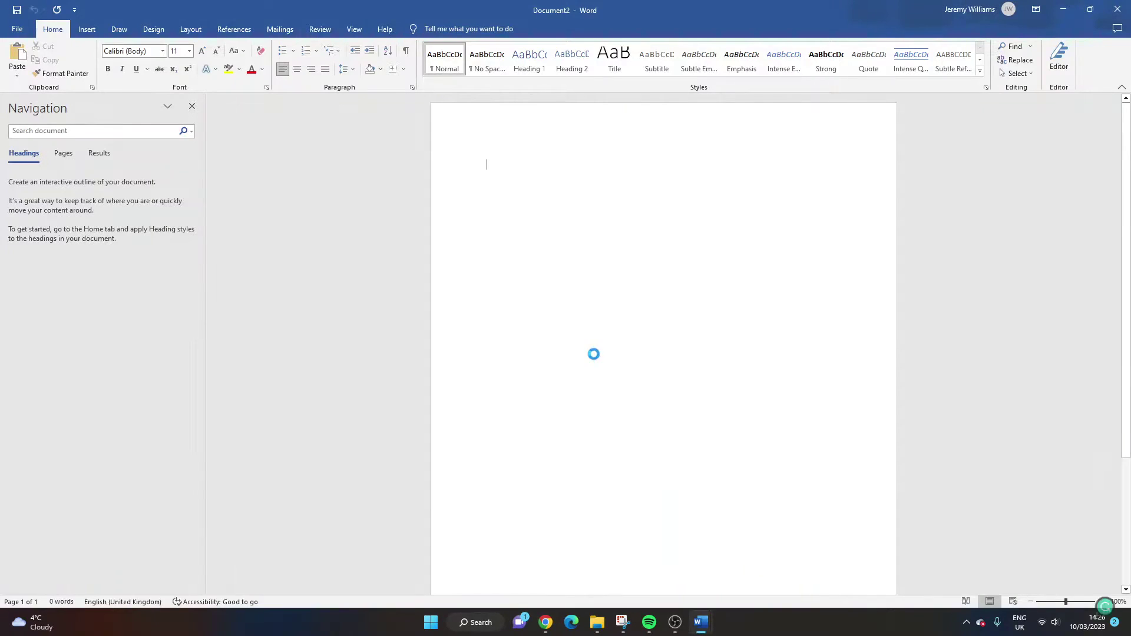
# Try pasting the template tables into the blank document with their source formatting, look them over, and undo the paste.
pyautogui.hotkey('ctrl', 'v')
pyautogui.scroll(5, 1129, 361)
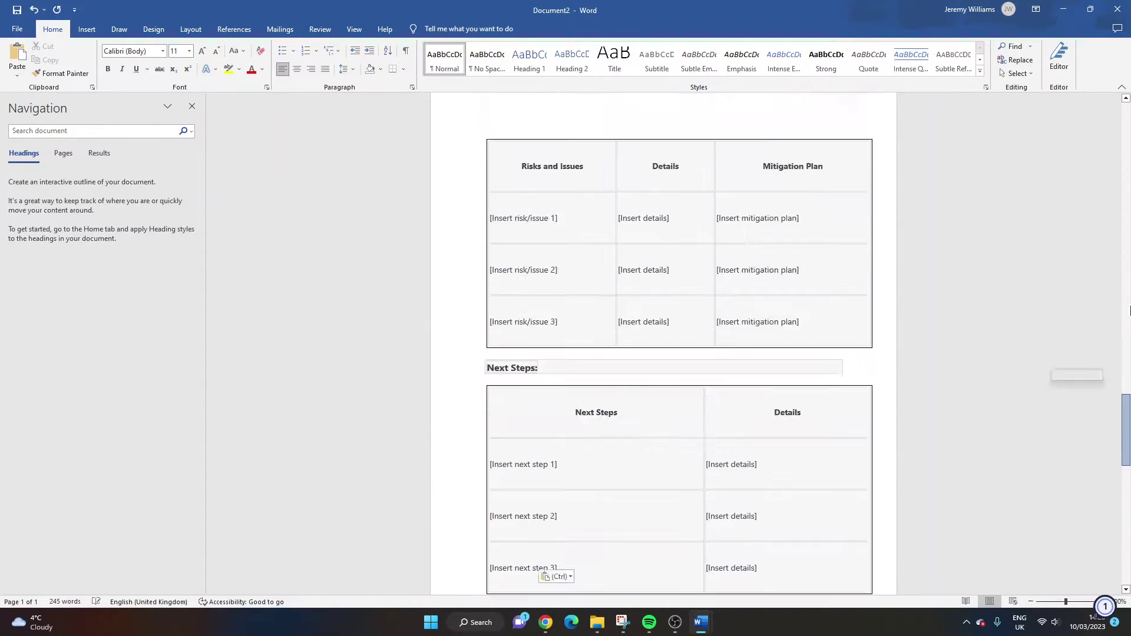
pyautogui.scroll(10, 1129, 360)
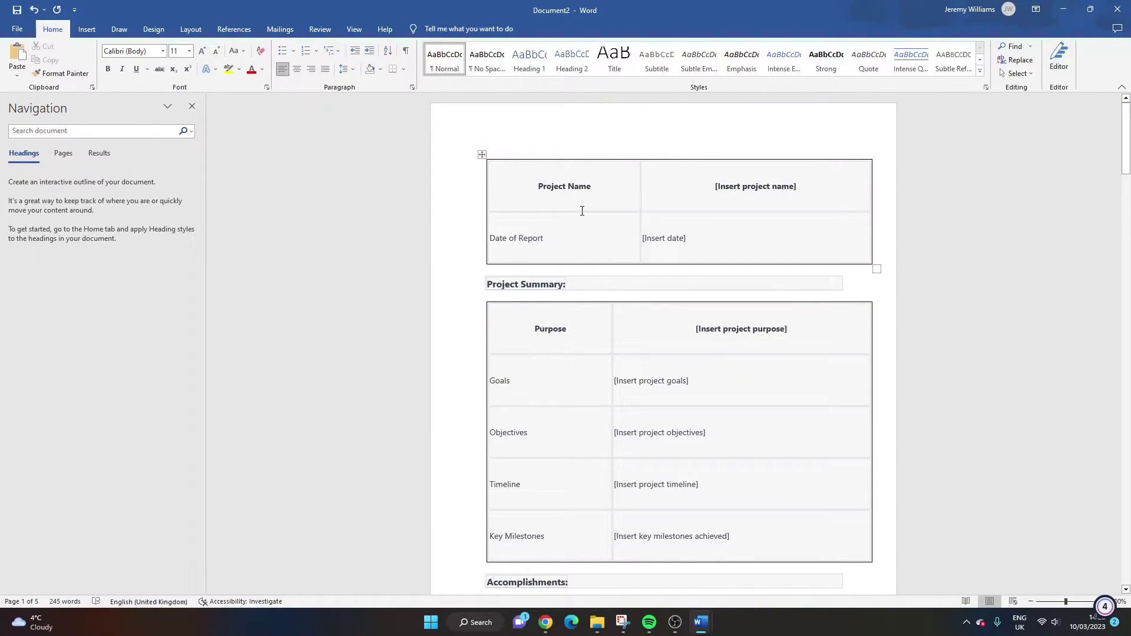
pyautogui.click(34, 9)
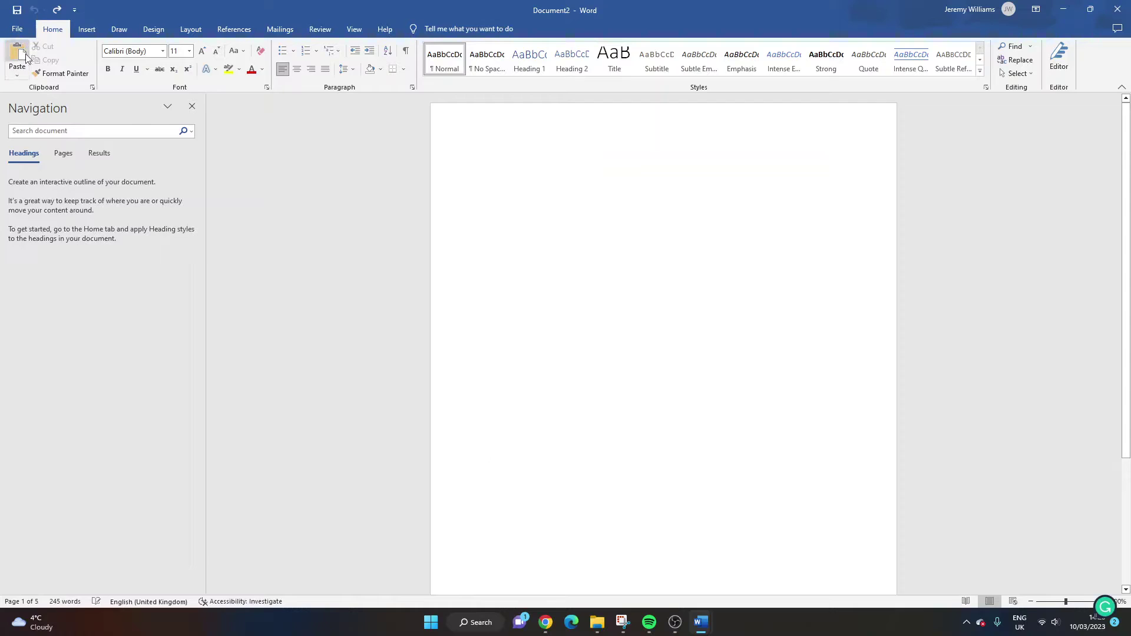
# Paste the template tables into the document with the Merge Formatting option and look over the pasted content.
pyautogui.click(21, 73)
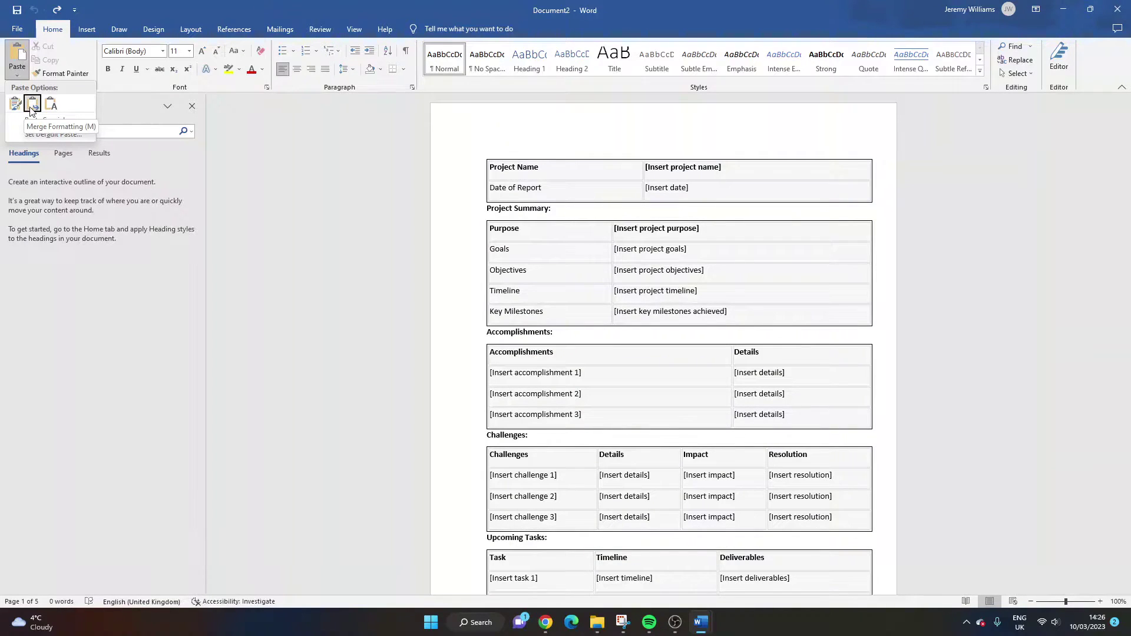
pyautogui.click(31, 104)
pyautogui.moveTo(586, 161); pyautogui.dragTo(513, 187)
pyautogui.moveTo(491, 274); pyautogui.dragTo(589, 277)
pyautogui.scroll(4, 537, 198)
pyautogui.scroll(3, 538, 198)
# Select the header row of the Budget table and consider the available text formatting and styles.
pyautogui.moveTo(502, 225); pyautogui.dragTo(508, 232)
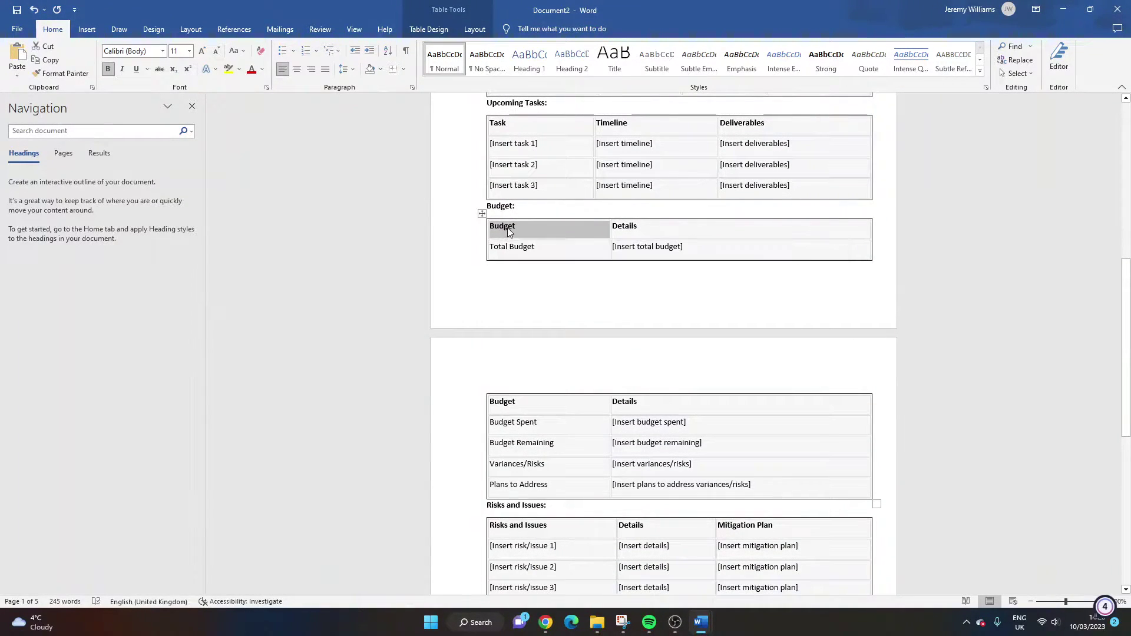
pyautogui.click(509, 232)
pyautogui.click(488, 228)
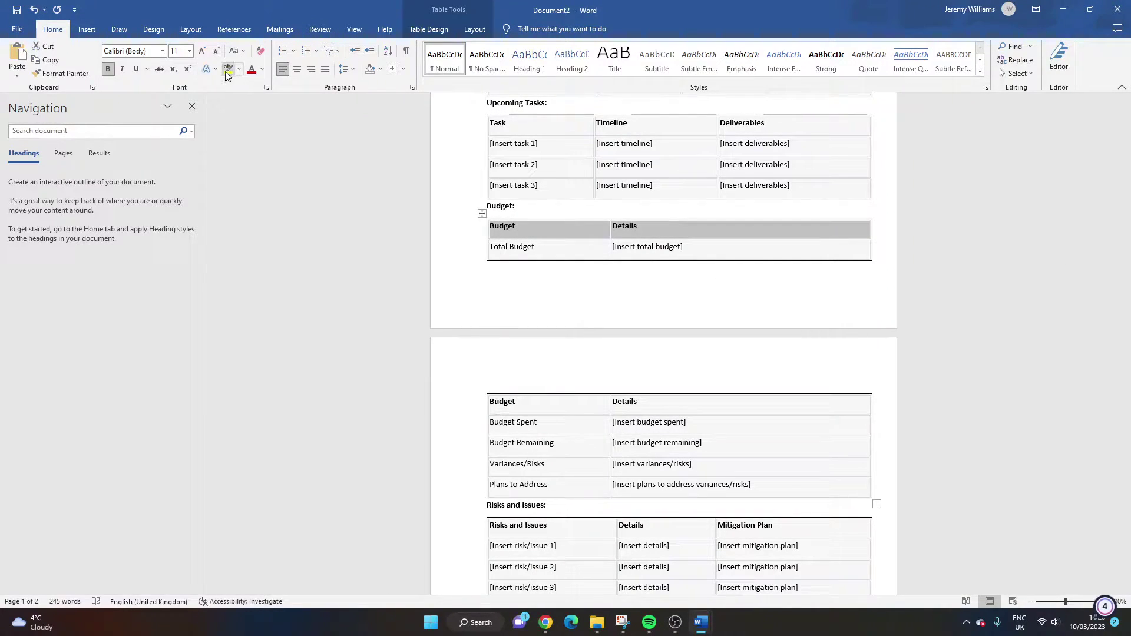
pyautogui.click(487, 59)
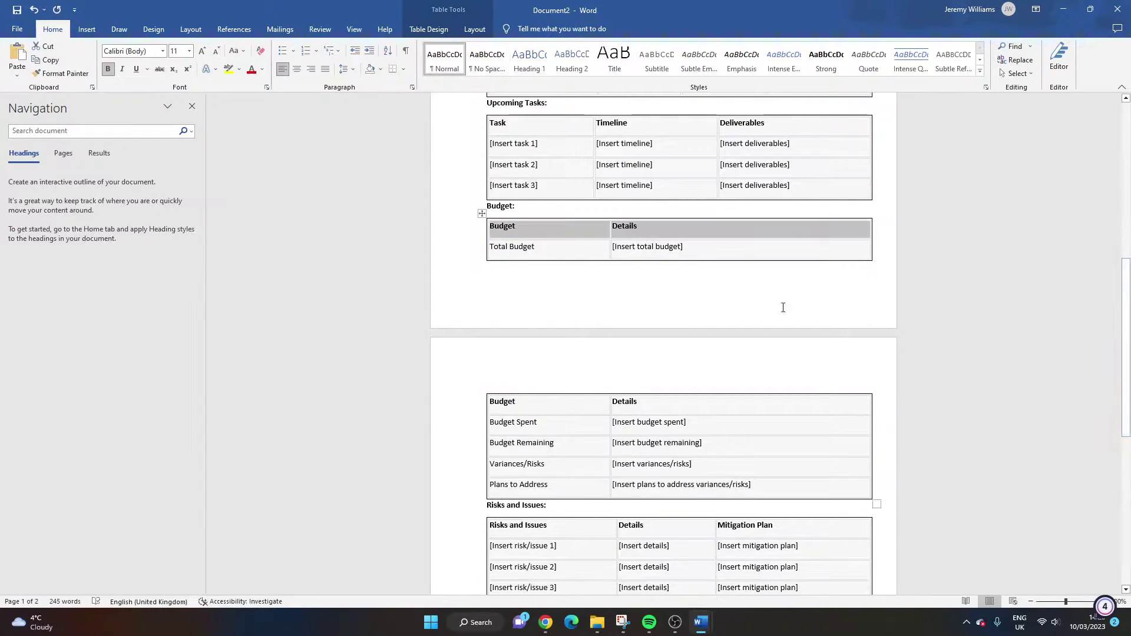
# Apply the Heading 2 style to the Project Name label in the first table.
pyautogui.scroll(10, 677, 265)
pyautogui.moveTo(497, 189); pyautogui.dragTo(496, 171)
pyautogui.click(501, 171)
pyautogui.hotkey('ctrl', 'v')
pyautogui.tripleClick(504, 171)
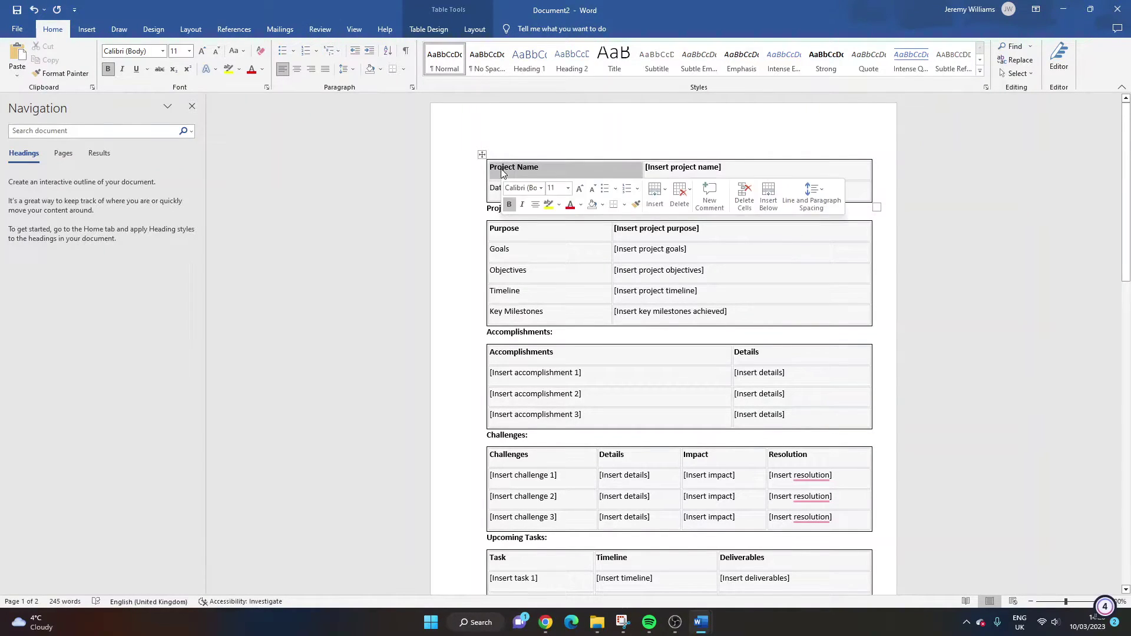
pyautogui.click(571, 59)
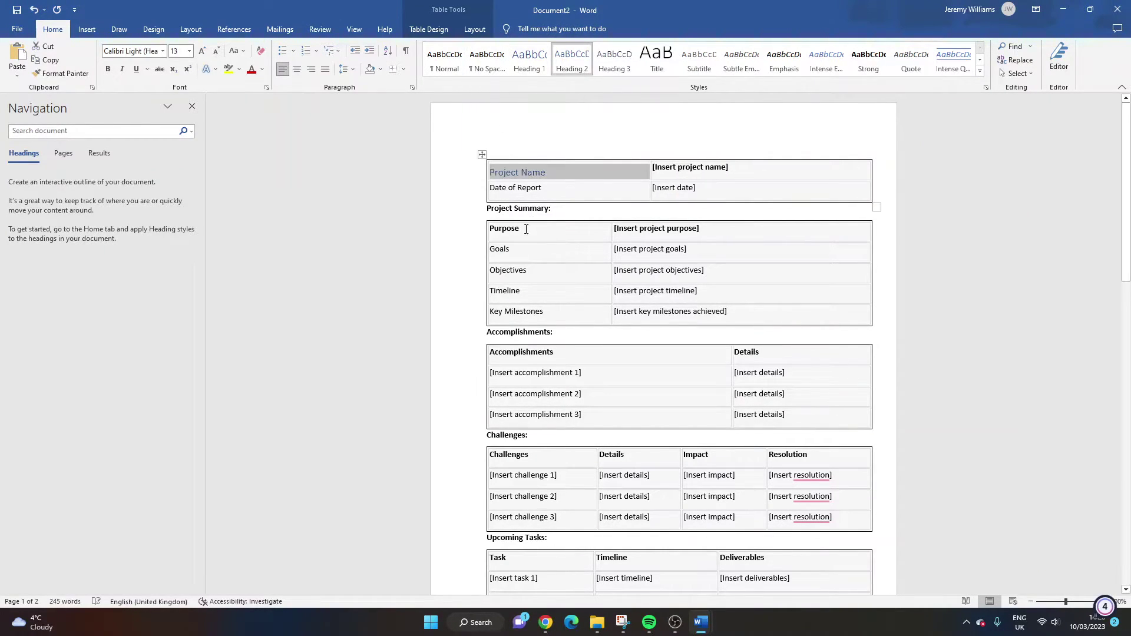
# Apply Heading 2 to the Date of Report label and copy its formatting to the Purpose label with Format Painter.
pyautogui.tripleClick(518, 187)
pyautogui.click(572, 59)
pyautogui.click(56, 77)
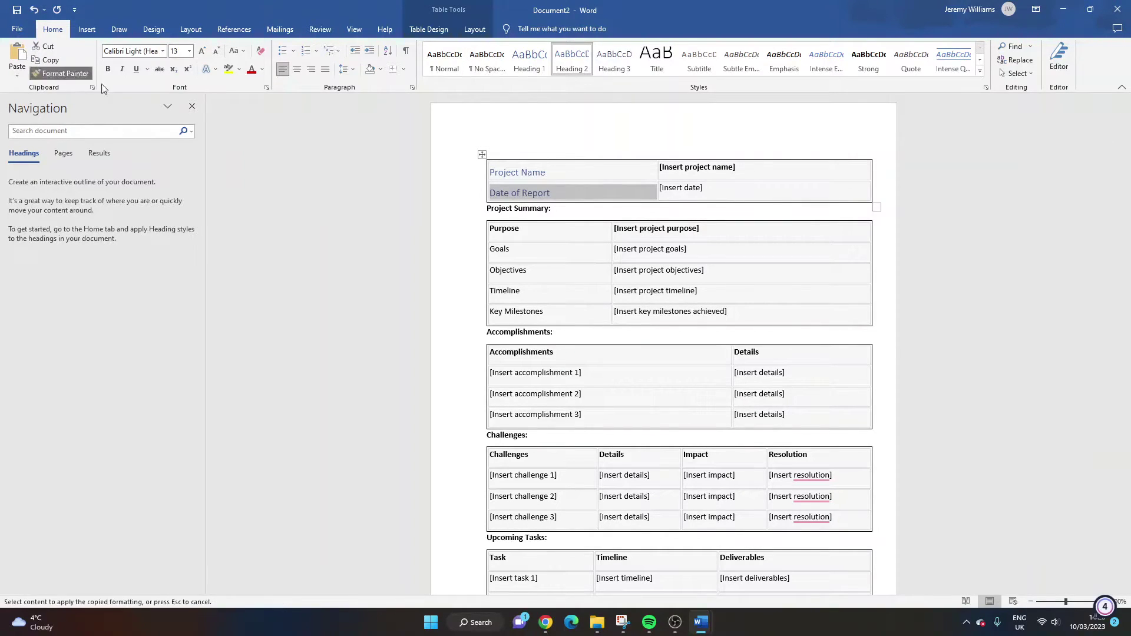
pyautogui.click(503, 233)
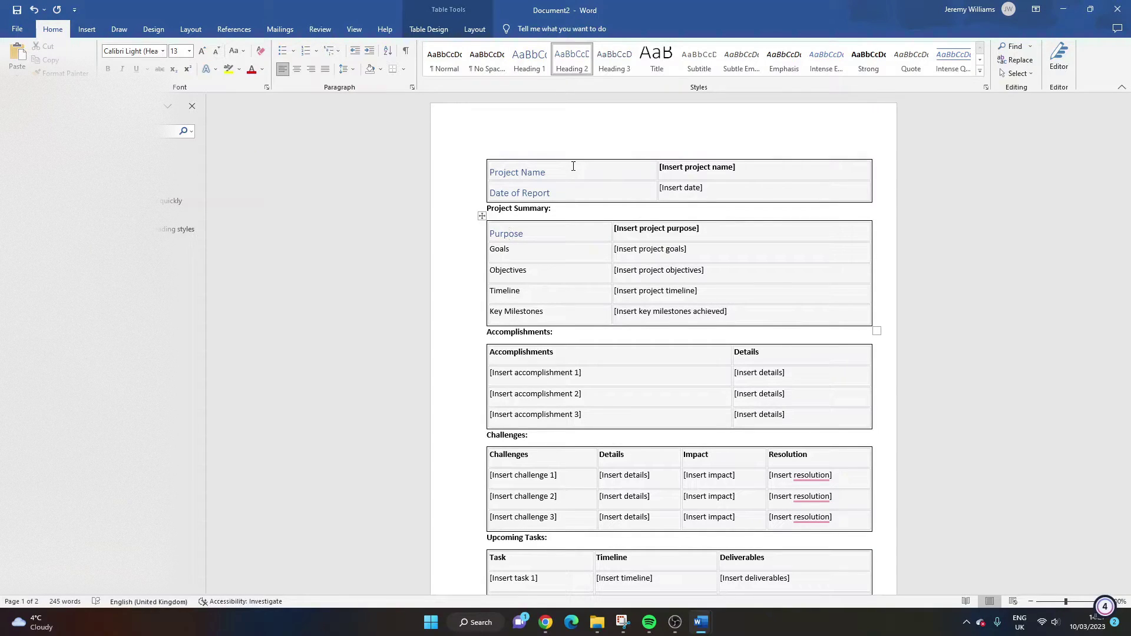
# Switch back to ChatGPT in the browser and start a new chat.
pyautogui.moveTo(545, 621)
pyautogui.click(580, 574)
pyautogui.click(614, 333)
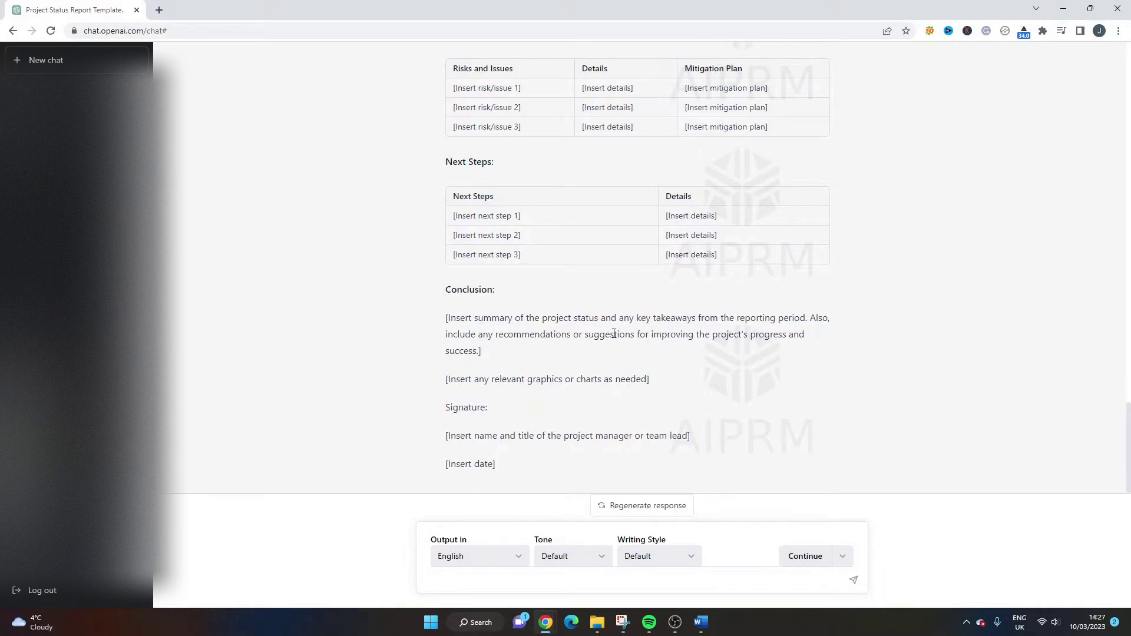
pyautogui.scroll(5, 614, 333)
pyautogui.click(52, 59)
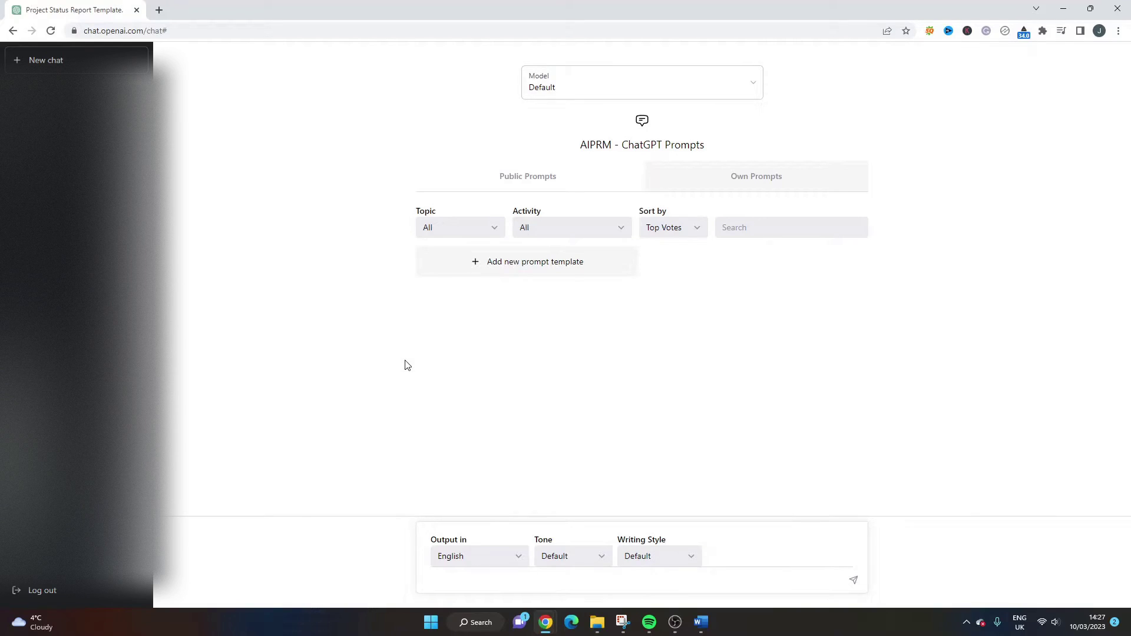
# Switch to Document1 in Word and read the Website Launch Project title, status line and team progress notes.
pyautogui.moveTo(700, 622)
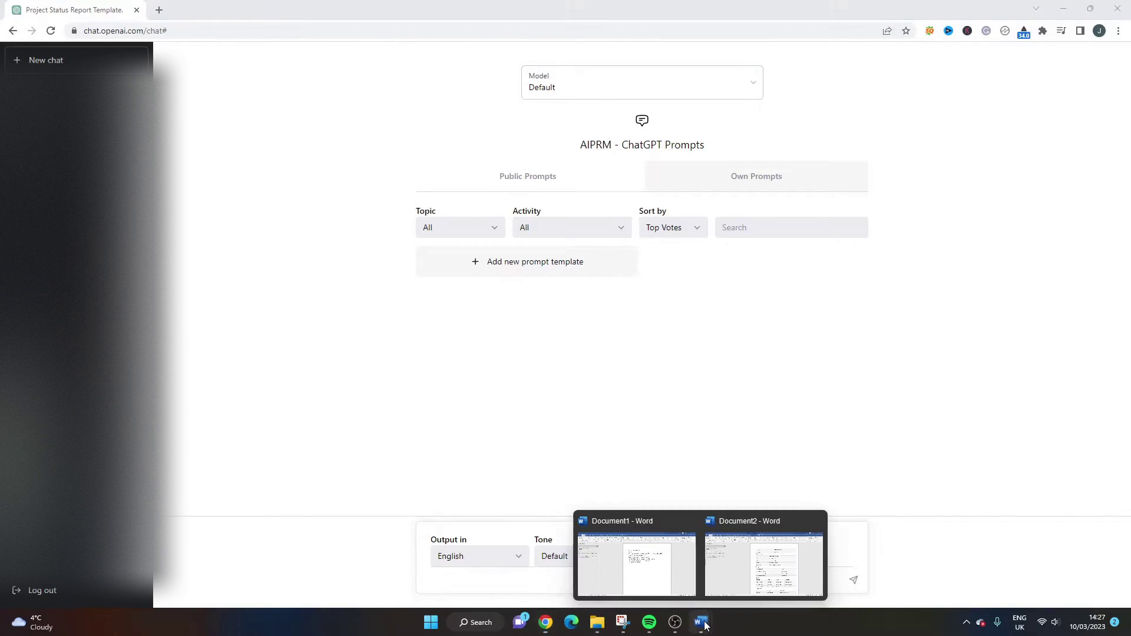
pyautogui.click(676, 576)
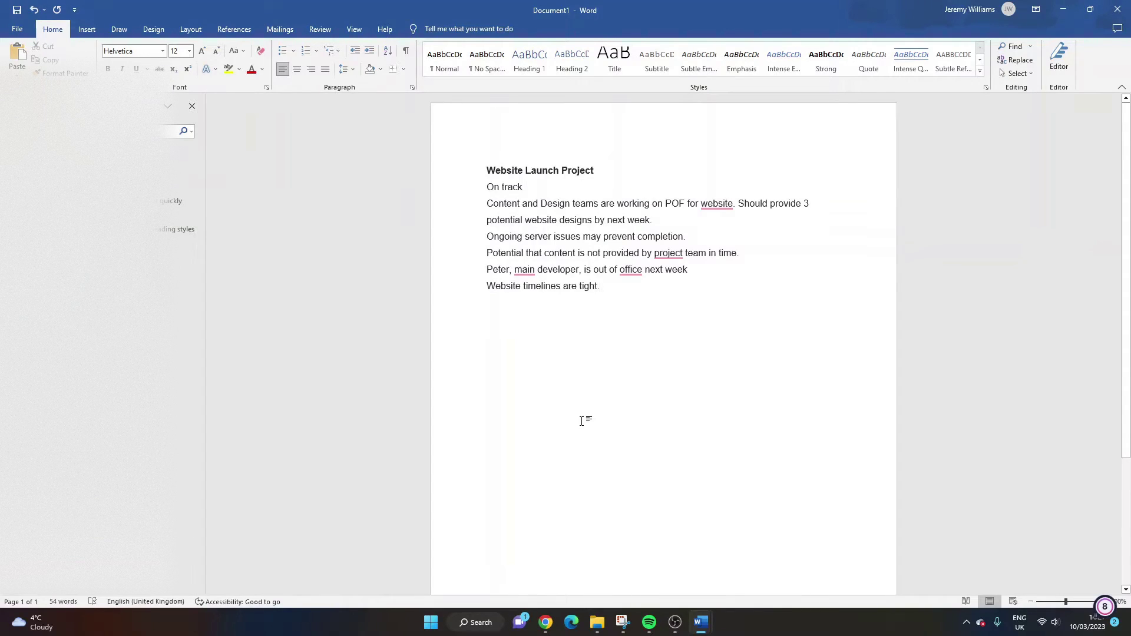
pyautogui.click(503, 160)
pyautogui.tripleClick(497, 161)
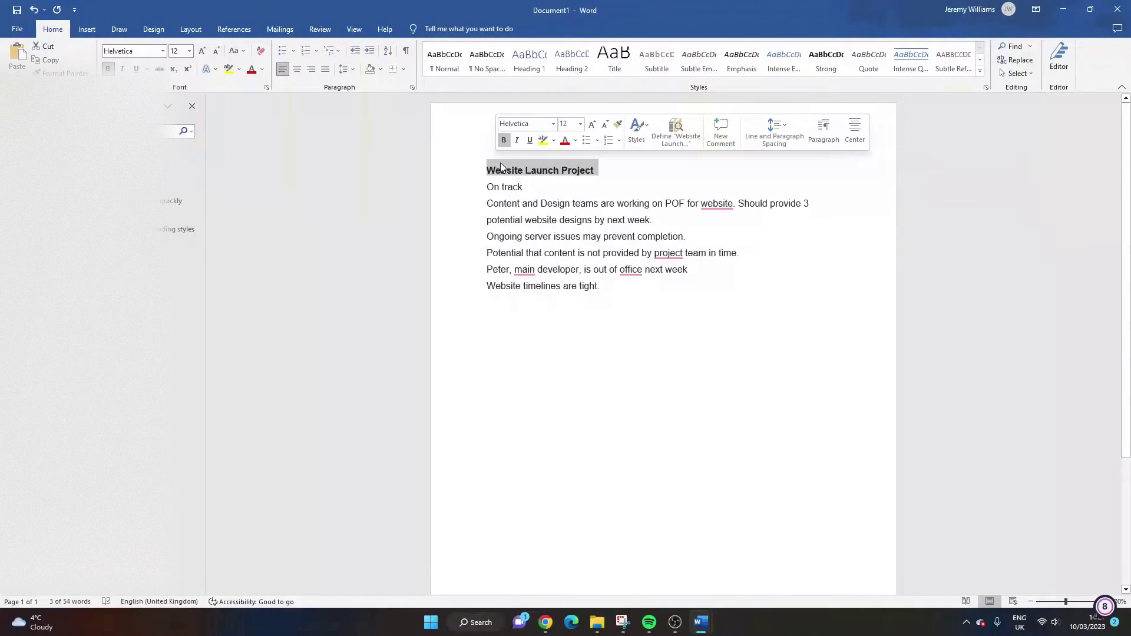
pyautogui.click(507, 187)
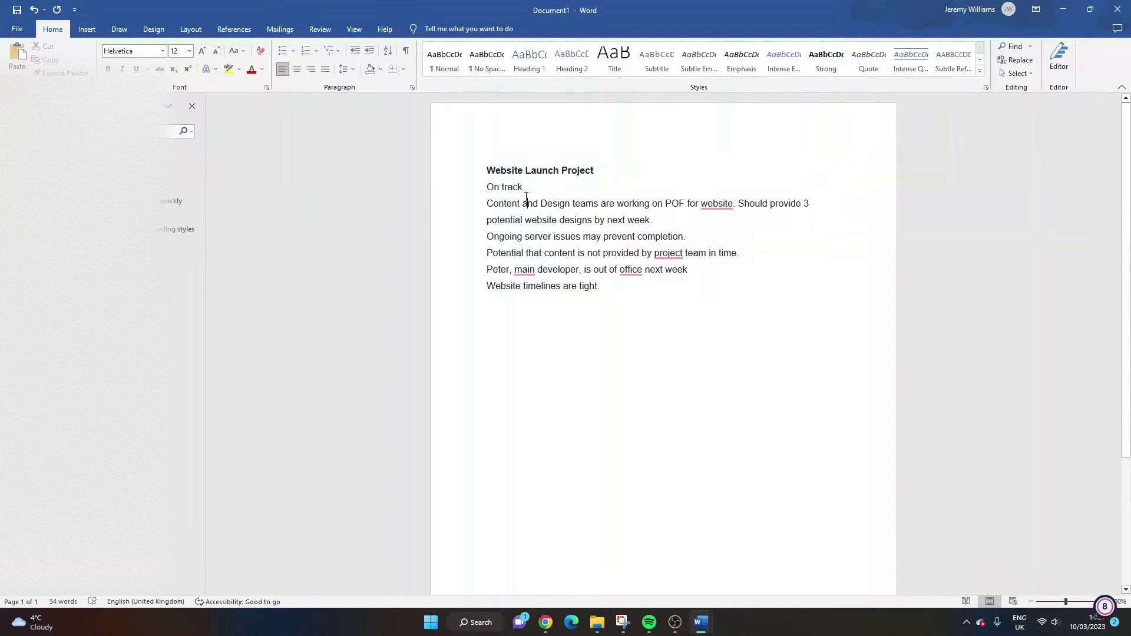
pyautogui.doubleClick(557, 205)
# In the progress note, correct "POF" to "POC" and insert "company" before "website".
pyautogui.click(665, 203)
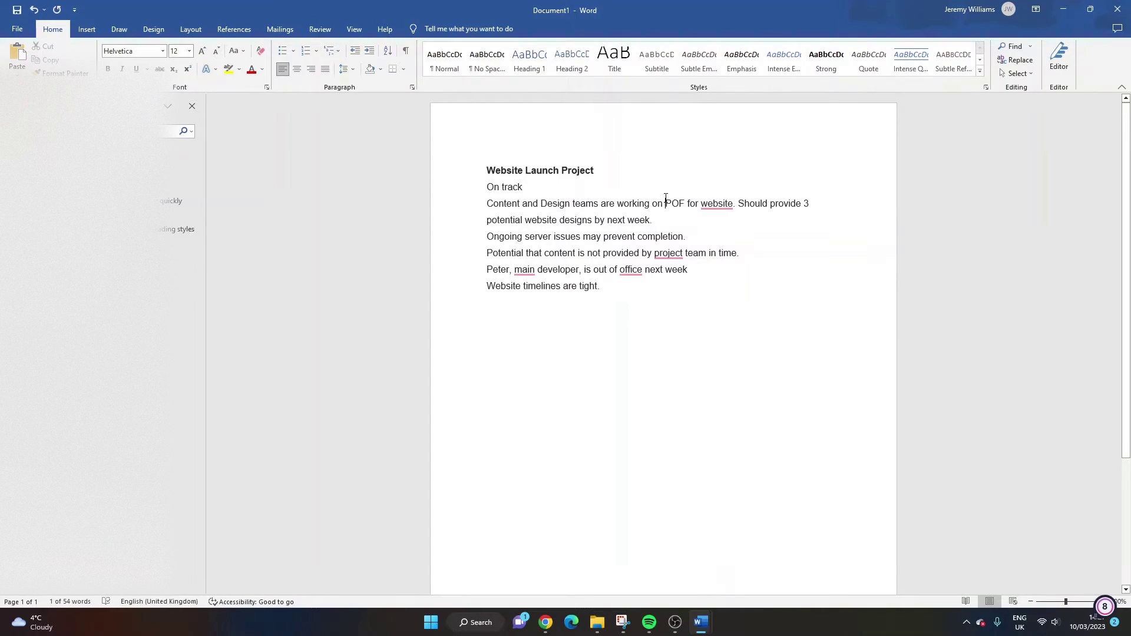
pyautogui.press('BackSpace')
pyautogui.write('C')
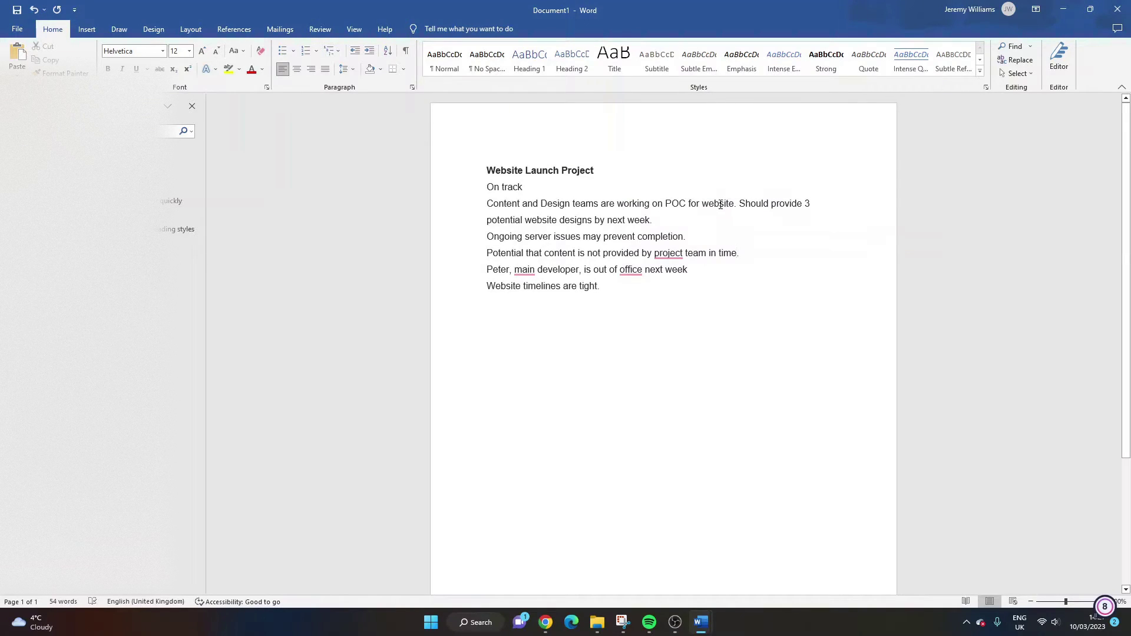
pyautogui.click(702, 204)
pyautogui.write('company')
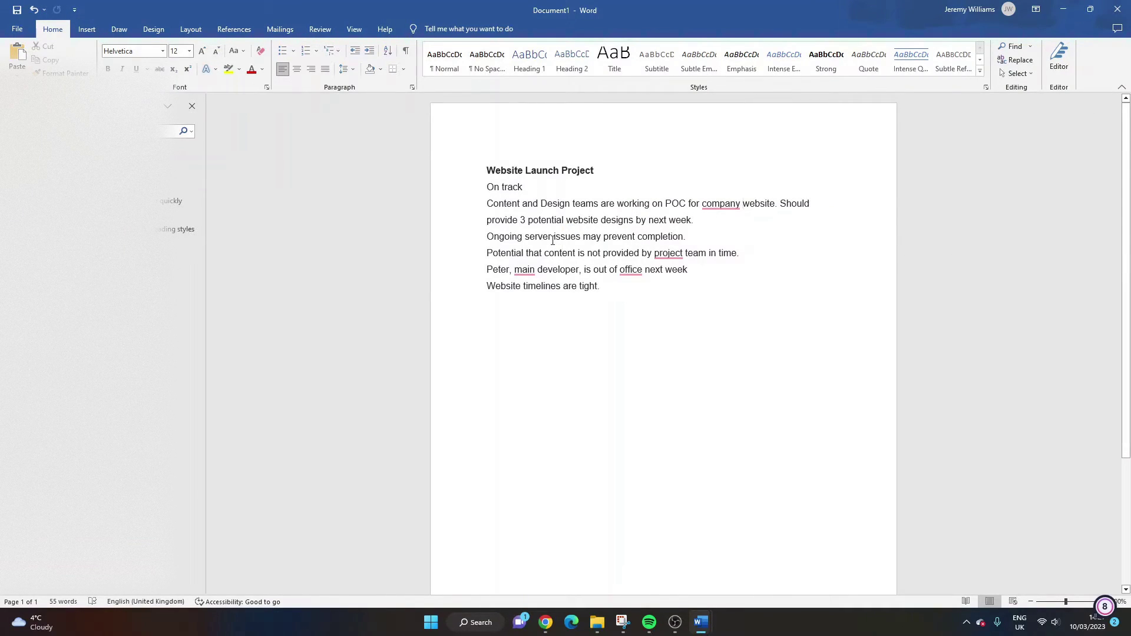
# Go over the note lines on server issues, content delivery and the main developer's absence.
pyautogui.moveTo(495, 232); pyautogui.dragTo(677, 265)
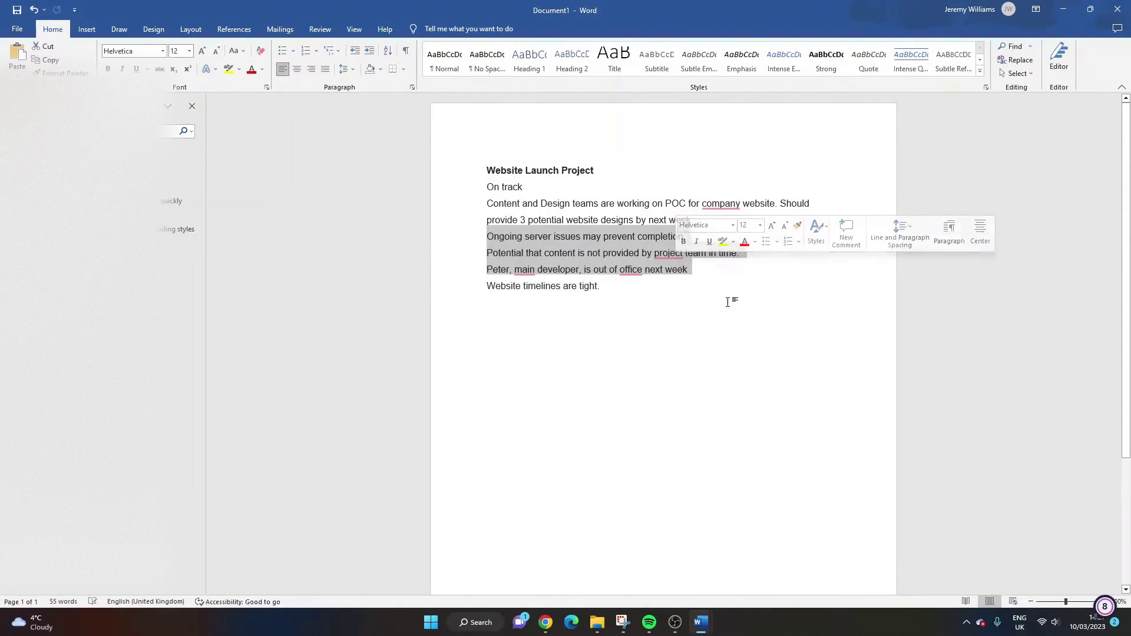
pyautogui.click(731, 337)
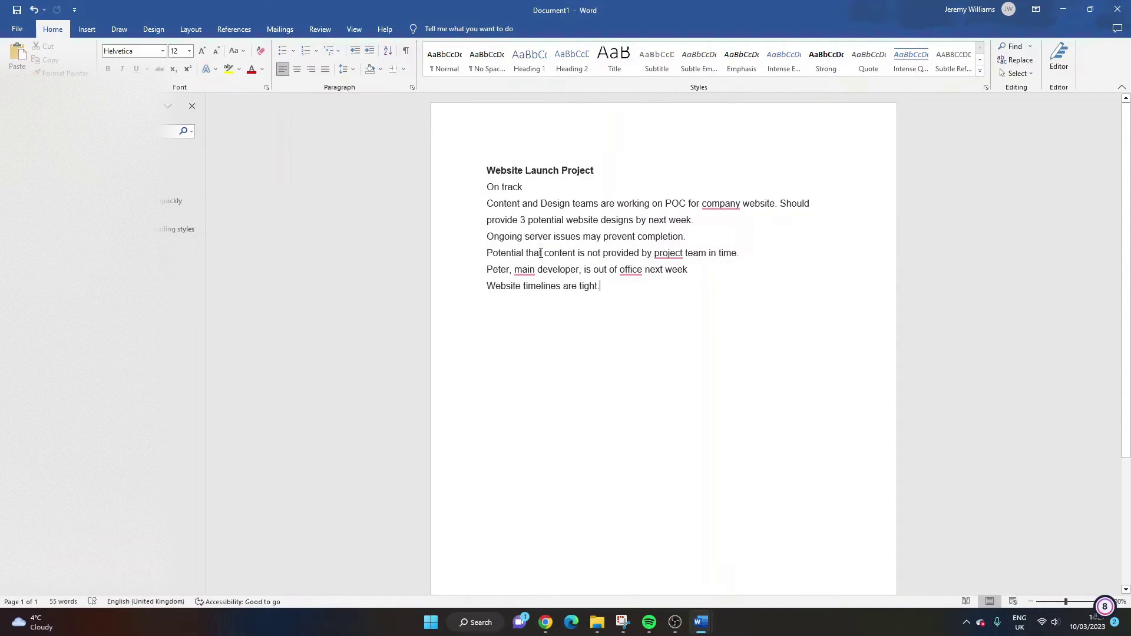
pyautogui.moveTo(491, 241); pyautogui.dragTo(601, 254)
pyautogui.click(523, 241)
pyautogui.moveTo(534, 275)
# Copy all of the Website Launch Project notes and return to the new ChatGPT chat.
pyautogui.moveTo(675, 288); pyautogui.dragTo(436, 152)
pyautogui.hotkey('ctrl', 'c')
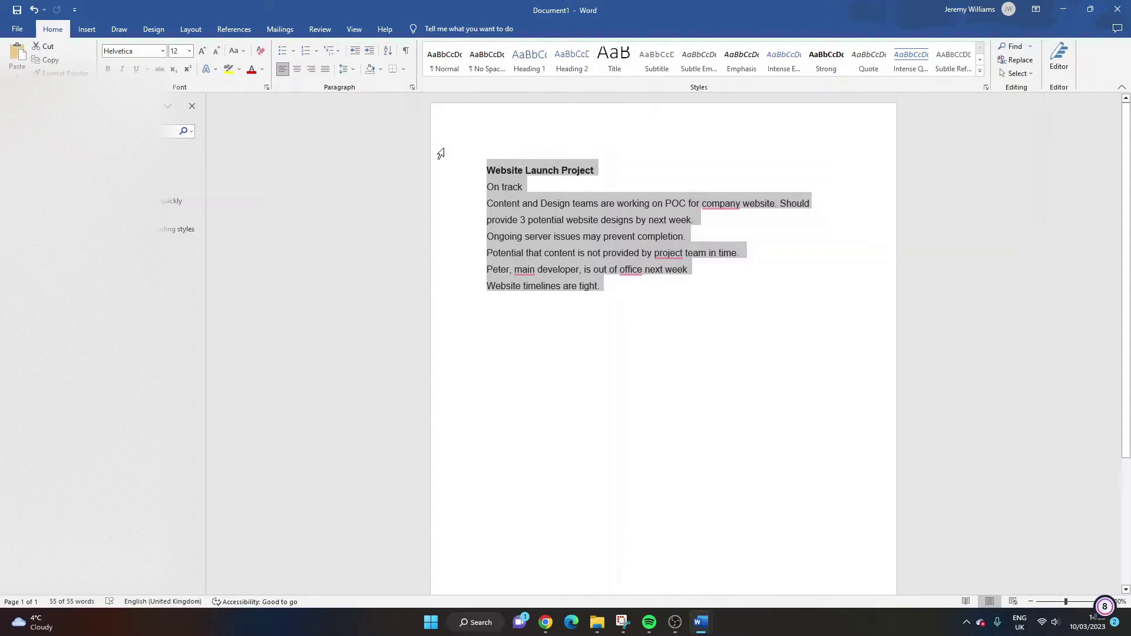
pyautogui.moveTo(545, 622)
pyautogui.click(580, 568)
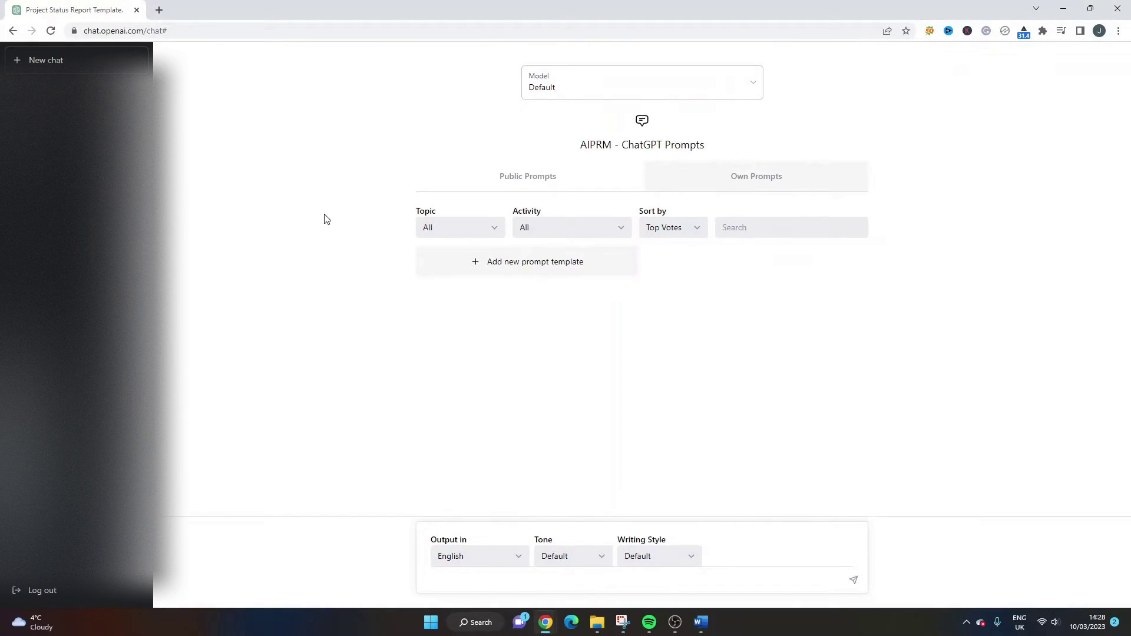
# Submit the prompt "Please can you create a project status report from the following:" followed by the copied Website Launch Project notes.
pyautogui.click(514, 583)
pyautogui.write('Please can you create a pr')
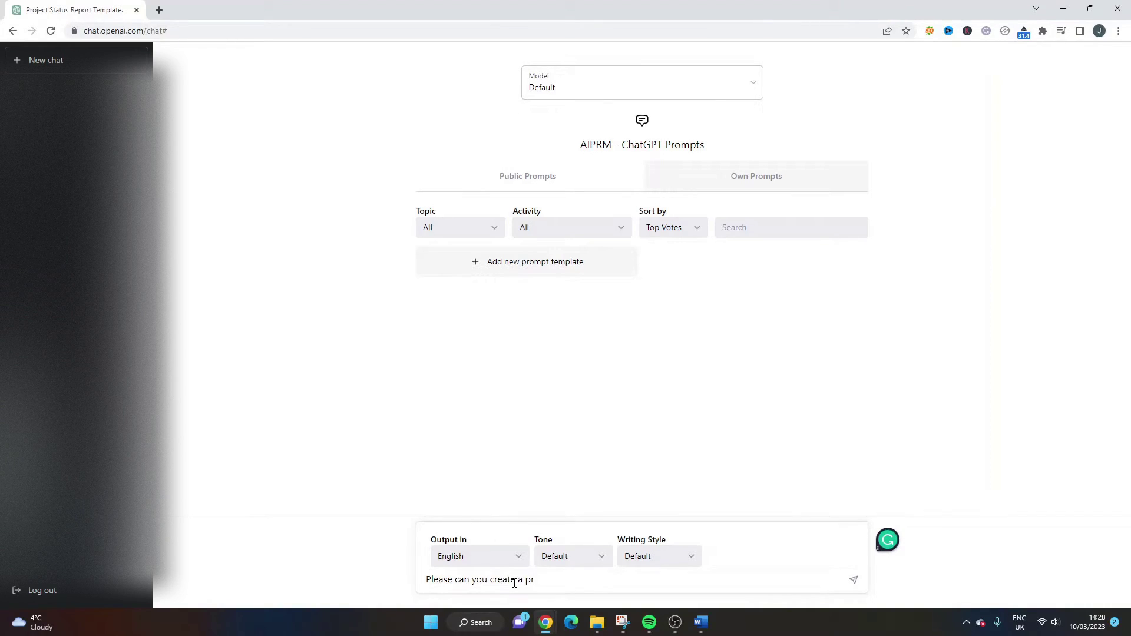
pyautogui.write('oject status report from the following: Website Launch Project')
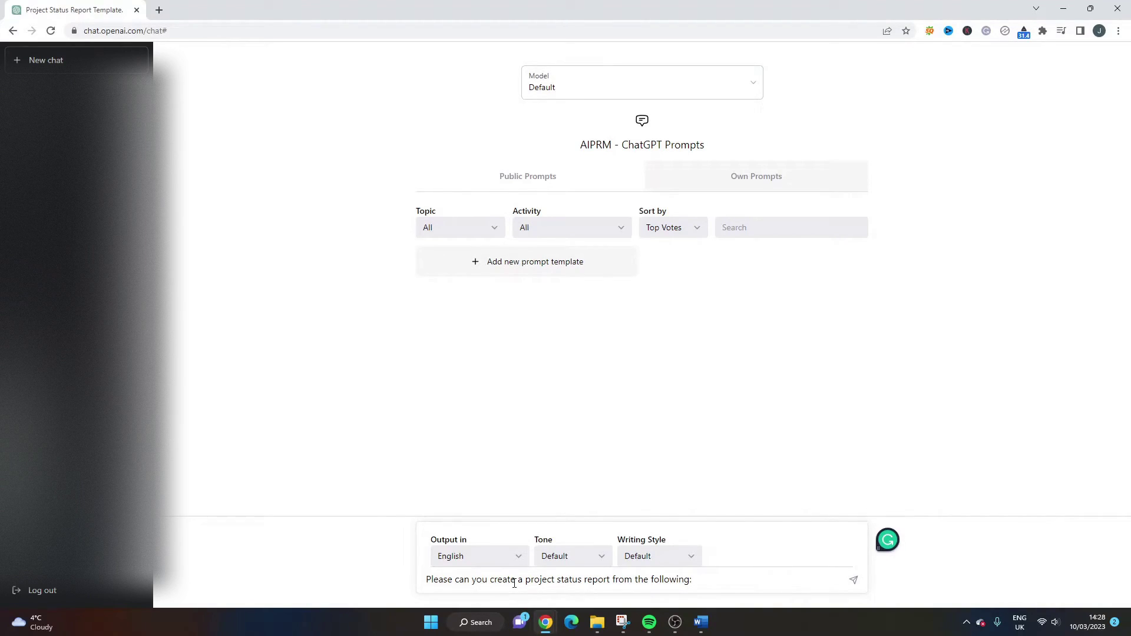
pyautogui.hotkey('ctrl', 'v')
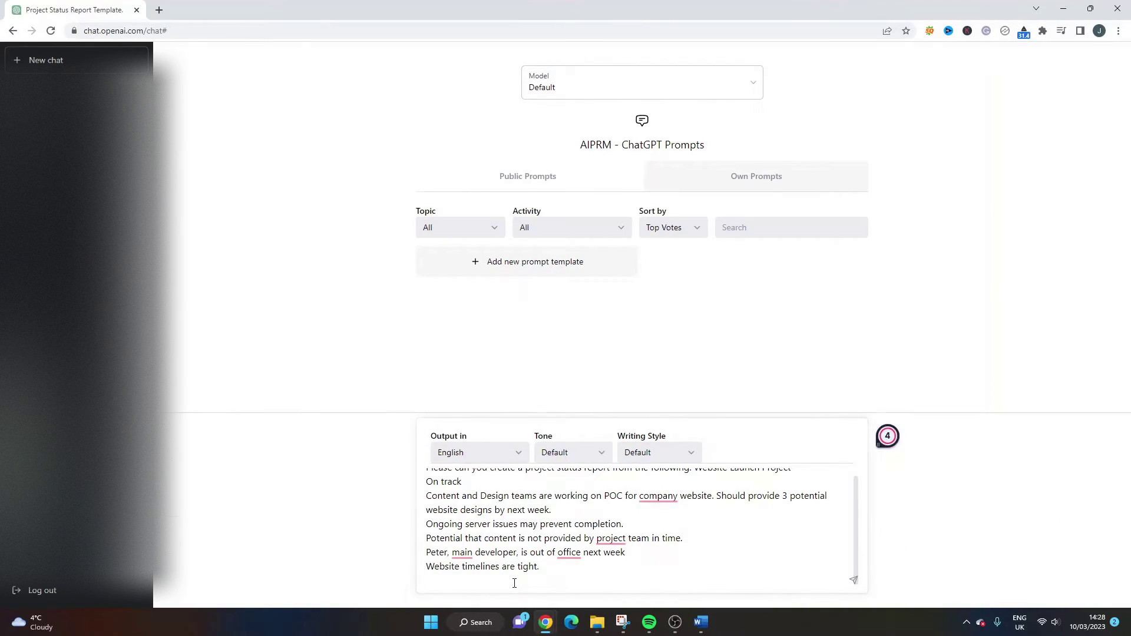
pyautogui.press('Return')
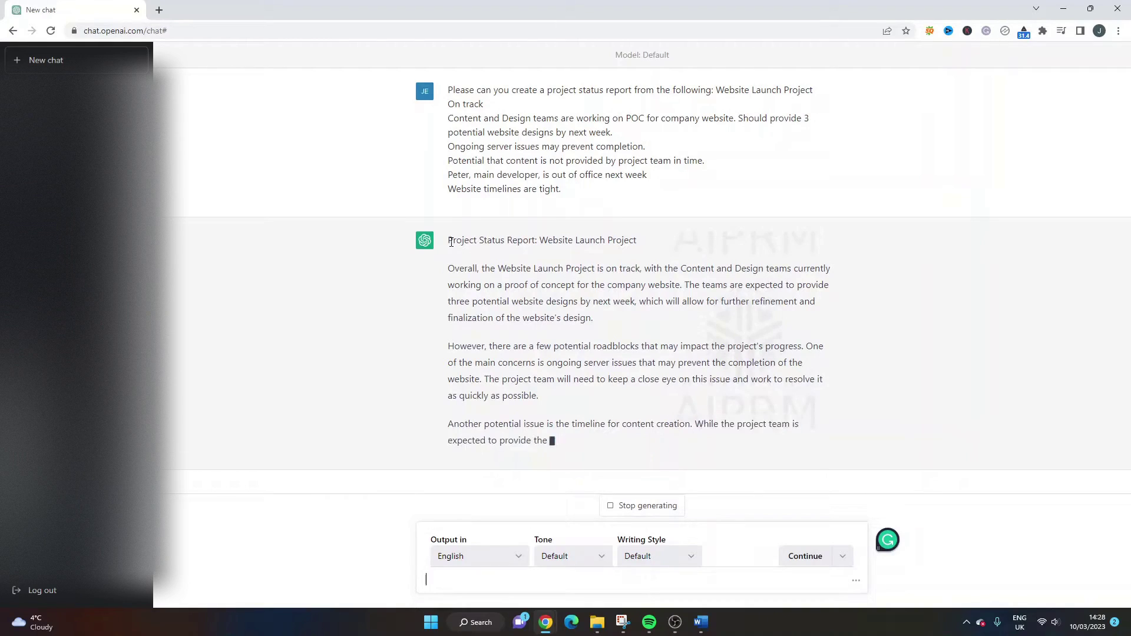
# Read the generated report's opening paragraph, checking how the proof of concept and the website designs are described.
pyautogui.doubleClick(517, 286)
pyautogui.tripleClick(516, 286)
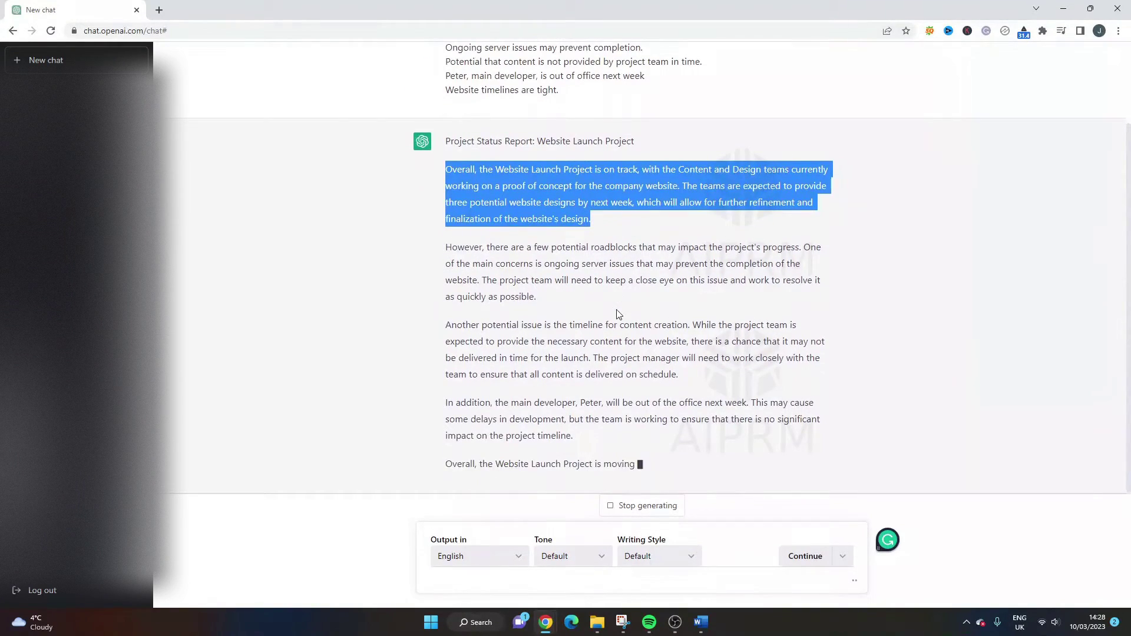
pyautogui.scroll(1, 617, 310)
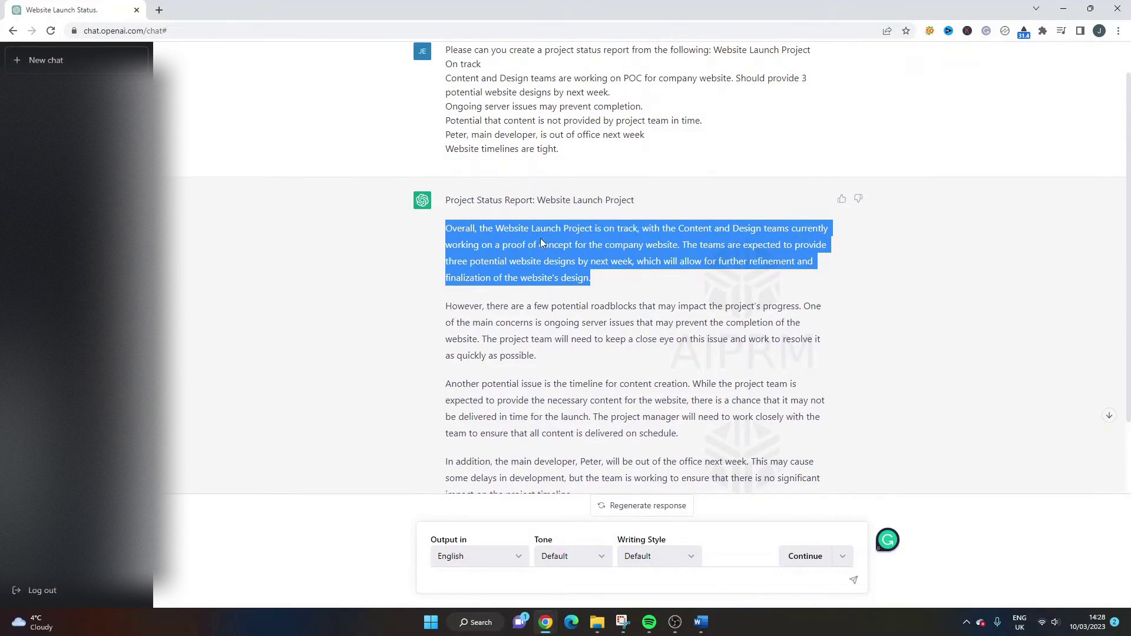
pyautogui.moveTo(502, 244); pyautogui.dragTo(569, 245)
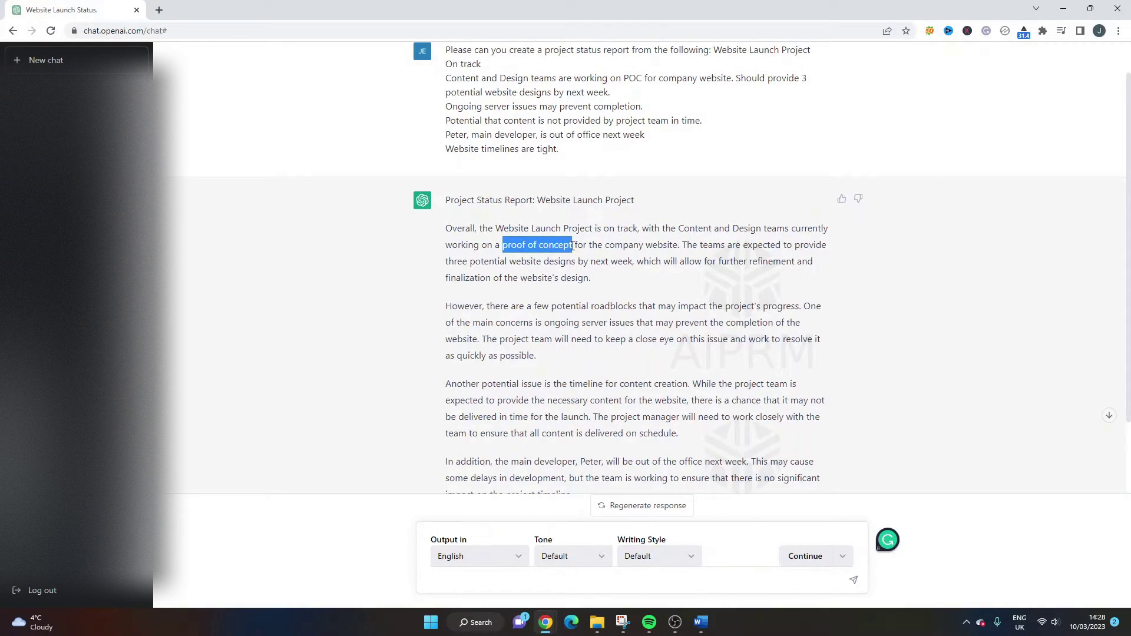
pyautogui.click(491, 242)
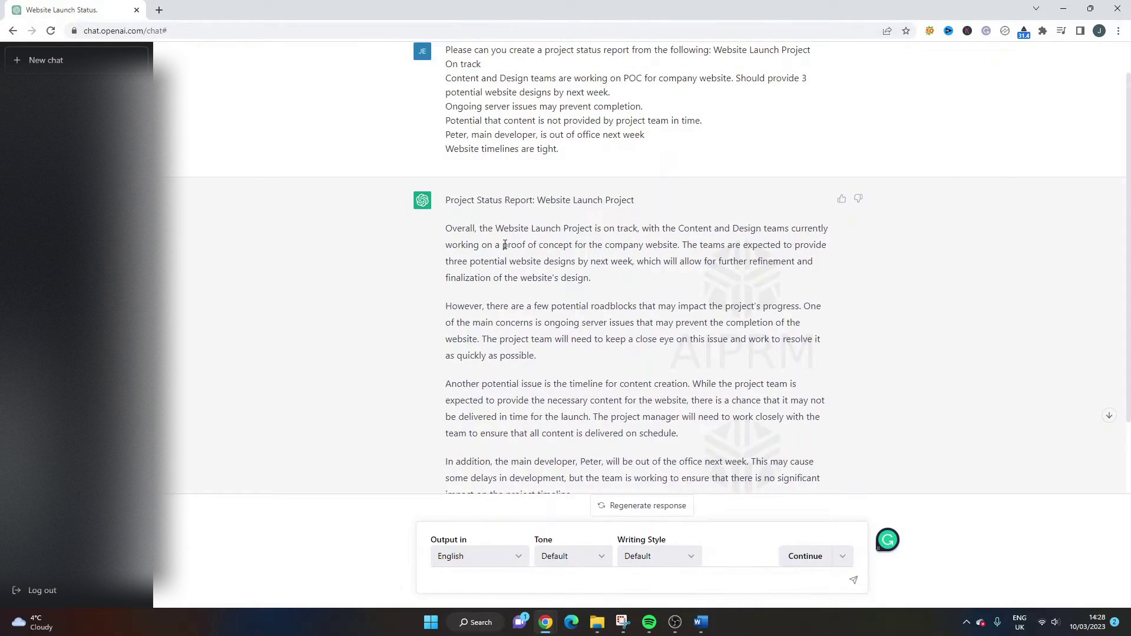
pyautogui.moveTo(502, 244); pyautogui.dragTo(575, 246)
pyautogui.click(522, 247)
pyautogui.moveTo(502, 245); pyautogui.dragTo(572, 245)
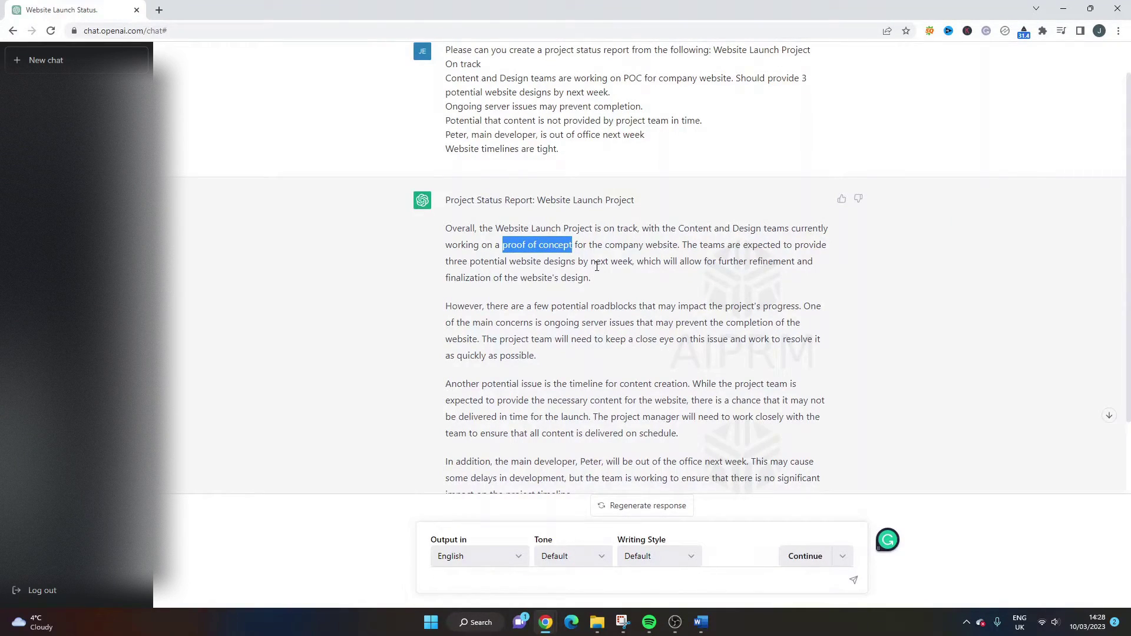
pyautogui.click(518, 259)
pyautogui.moveTo(502, 245); pyautogui.dragTo(700, 279)
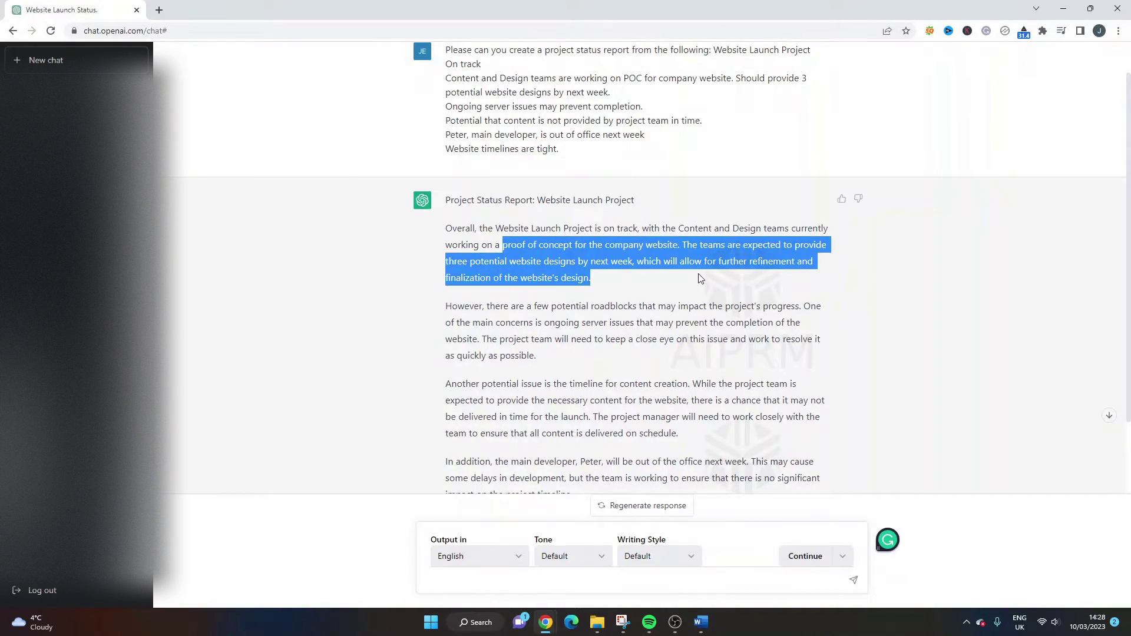
pyautogui.click(536, 278)
pyautogui.tripleClick(535, 277)
pyautogui.click(623, 277)
pyautogui.moveTo(716, 261); pyautogui.dragTo(713, 281)
# Review the report's remaining paragraphs on roadblocks, content creation, the main developer's absence and the closing summary.
pyautogui.scroll(-2, 710, 283)
pyautogui.click(572, 245)
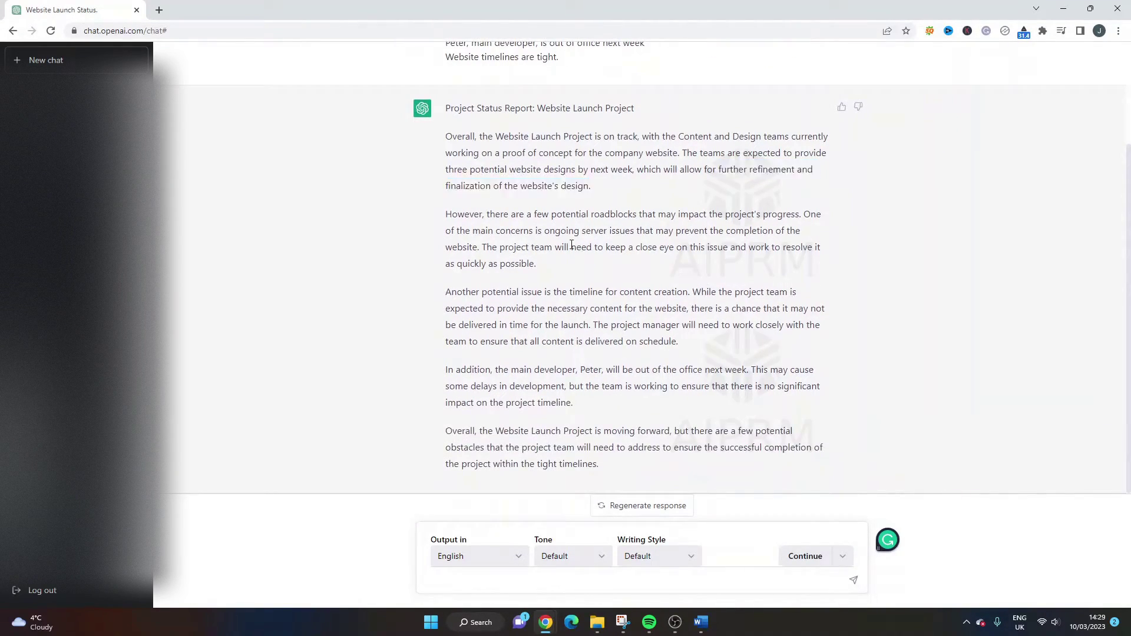
pyautogui.doubleClick(603, 212)
pyautogui.click(763, 227)
pyautogui.moveTo(465, 215); pyautogui.dragTo(565, 388)
pyautogui.click(583, 407)
pyautogui.moveTo(632, 465); pyautogui.dragTo(508, 318)
pyautogui.click(470, 228)
# Submit the prompt "Rewrite the above, with the server issues, content creation and main developer content listed as risks".
pyautogui.click(504, 577)
pyautogui.write('Rewrite the above with the')
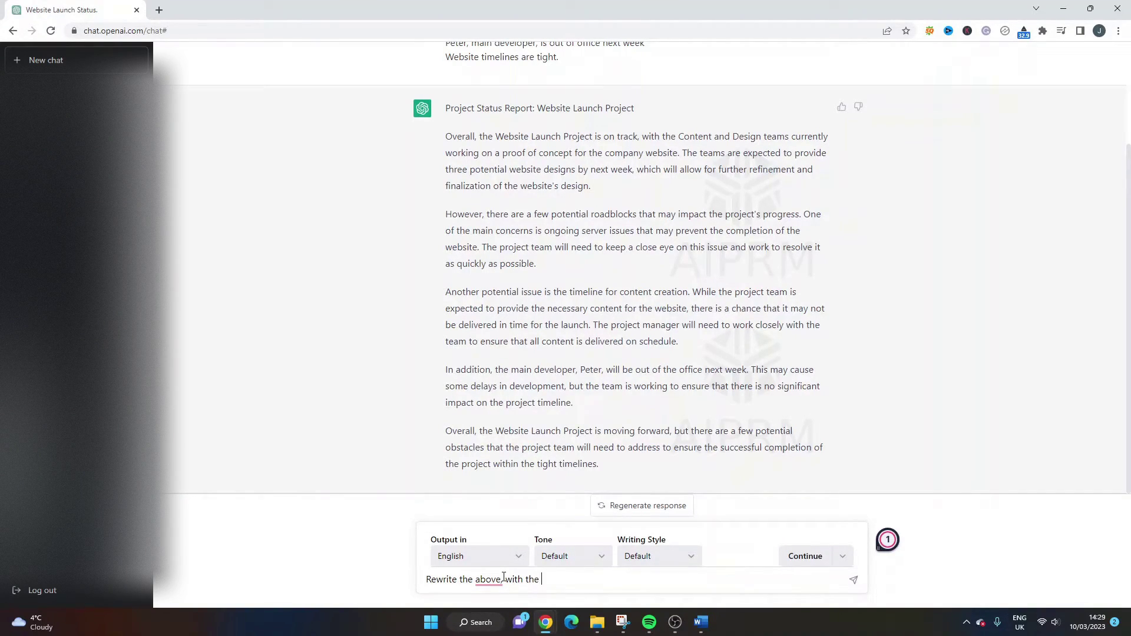
pyautogui.write('server issues, content creation and m')
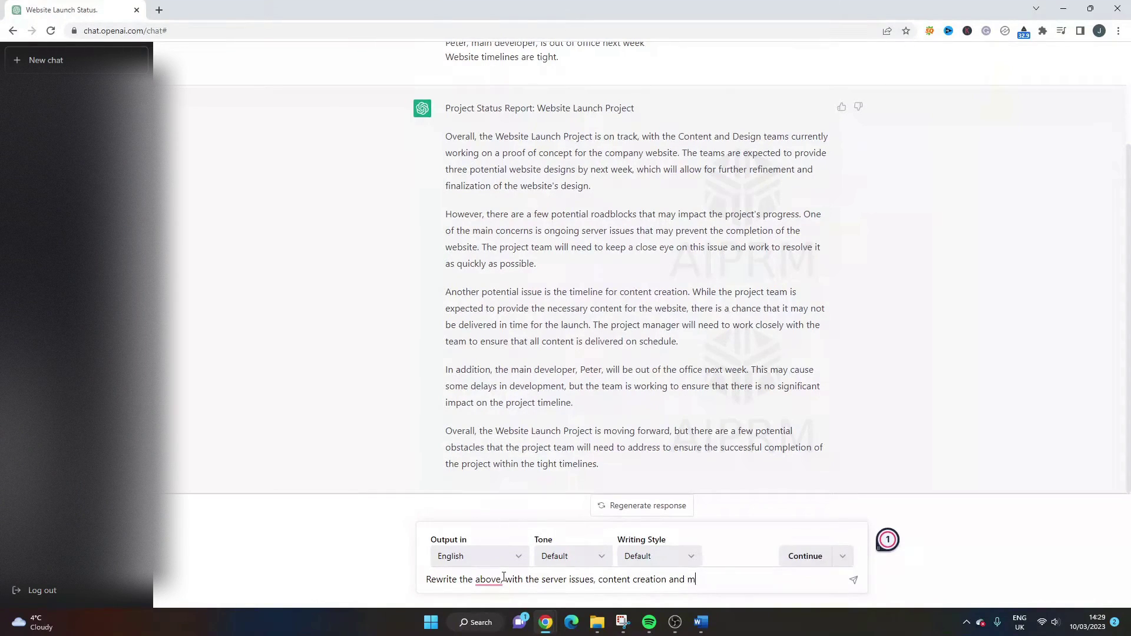
pyautogui.write('ain devleoper content')
pyautogui.rightClick(723, 583)
pyautogui.click(744, 419)
pyautogui.write('as rliste')
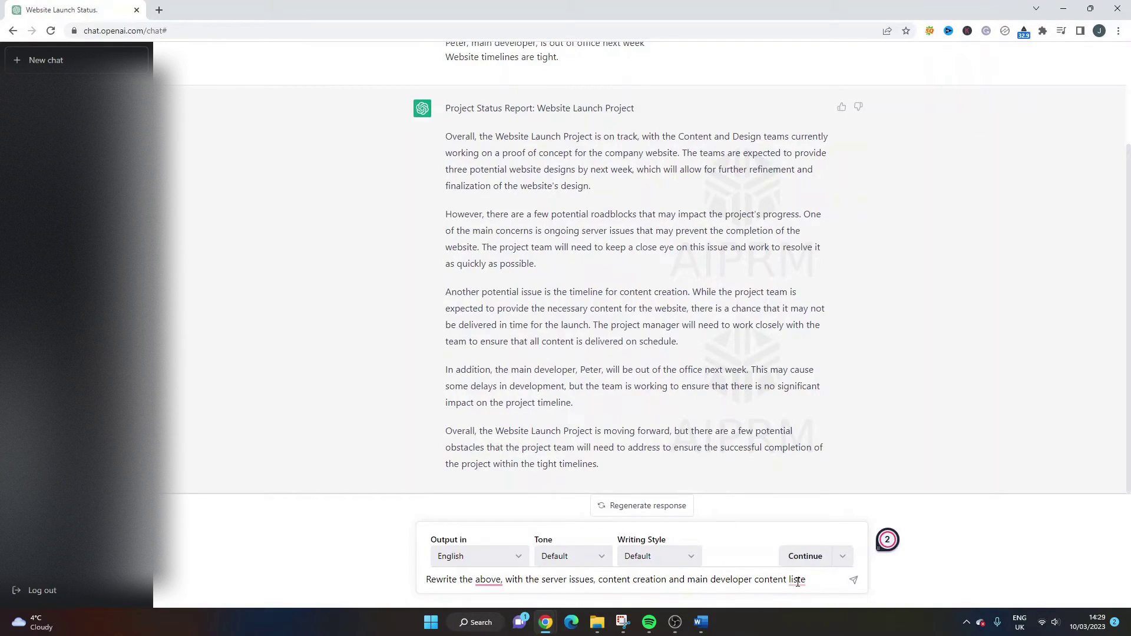
pyautogui.write('d as risks')
pyautogui.press('Return')
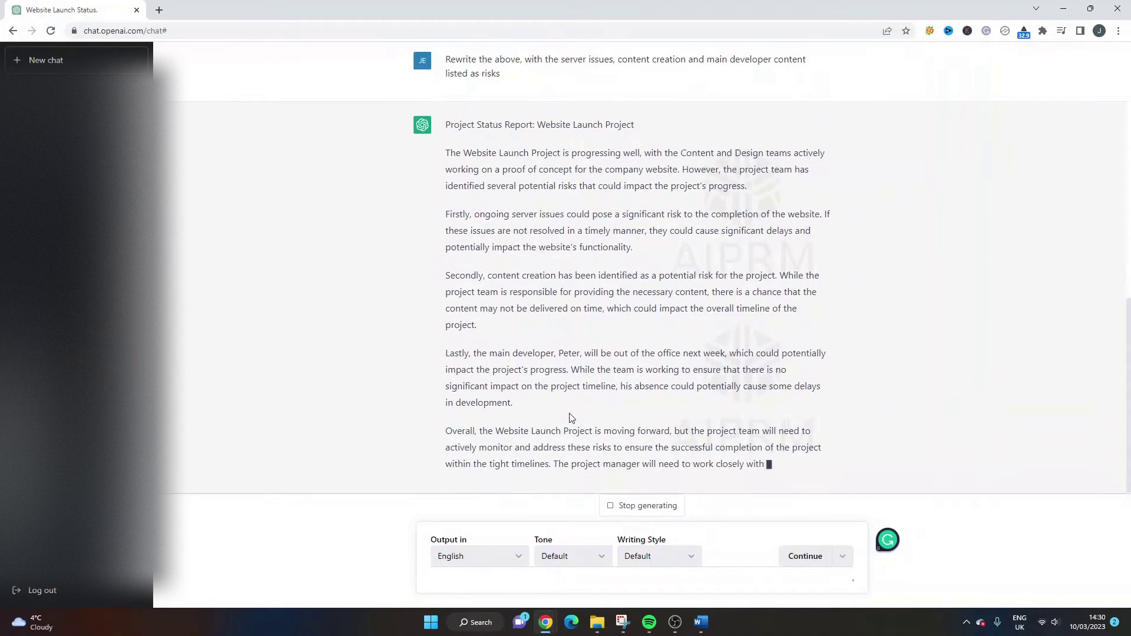
# Look back over the chat responses and examine the sections of the table template in Word's Document2.
pyautogui.scroll(10, 570, 414)
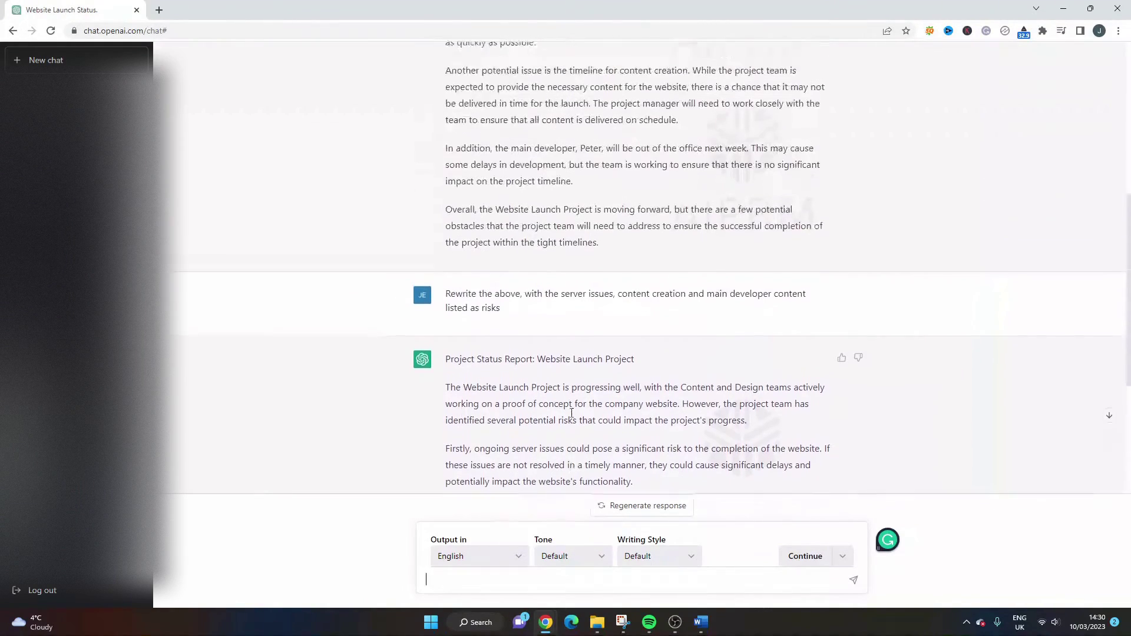
pyautogui.scroll(1, 532, 390)
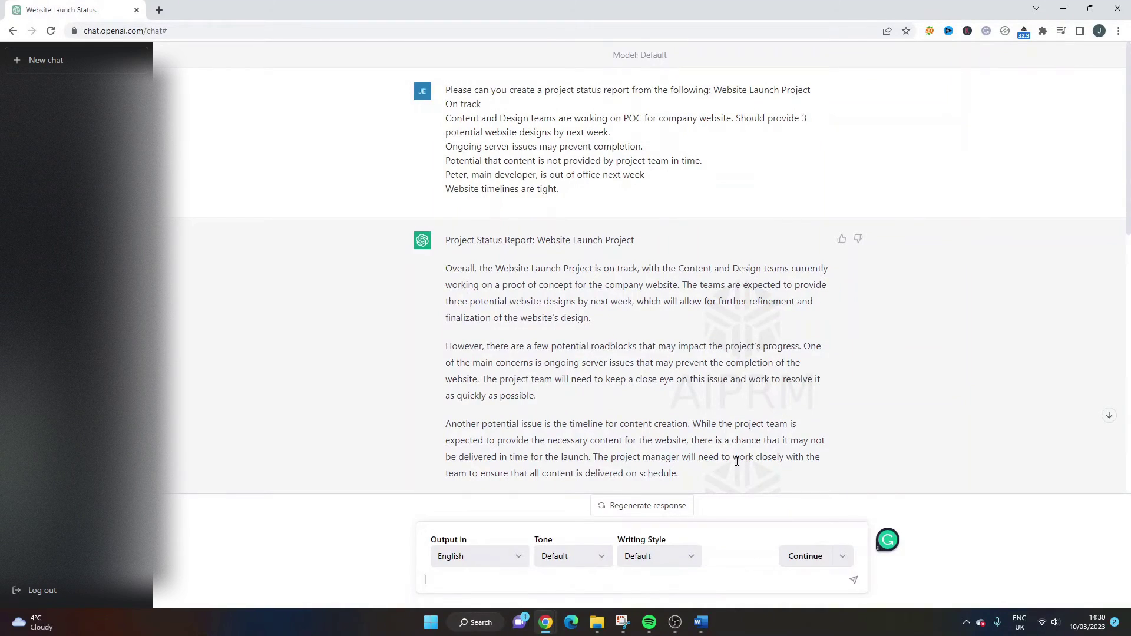
pyautogui.moveTo(687, 619)
pyautogui.click(765, 556)
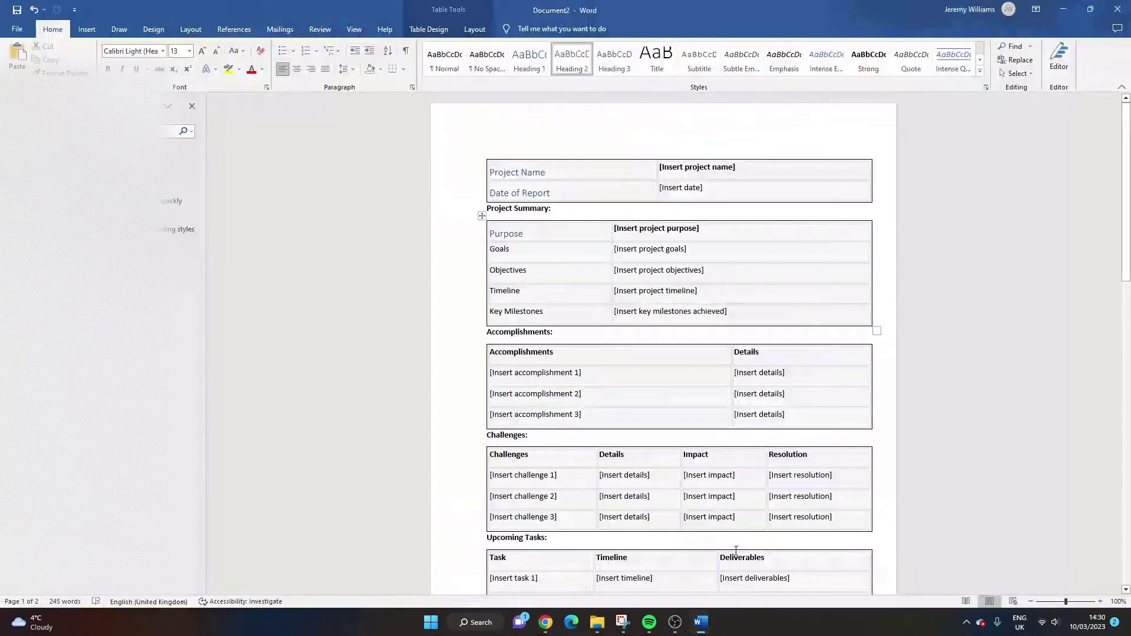
pyautogui.moveTo(1126, 129)
pyautogui.mouseDown()
pyautogui.moveTo(1128, 359)
pyautogui.moveTo(1127, 133)
pyautogui.mouseUp()
pyautogui.click(756, 323)
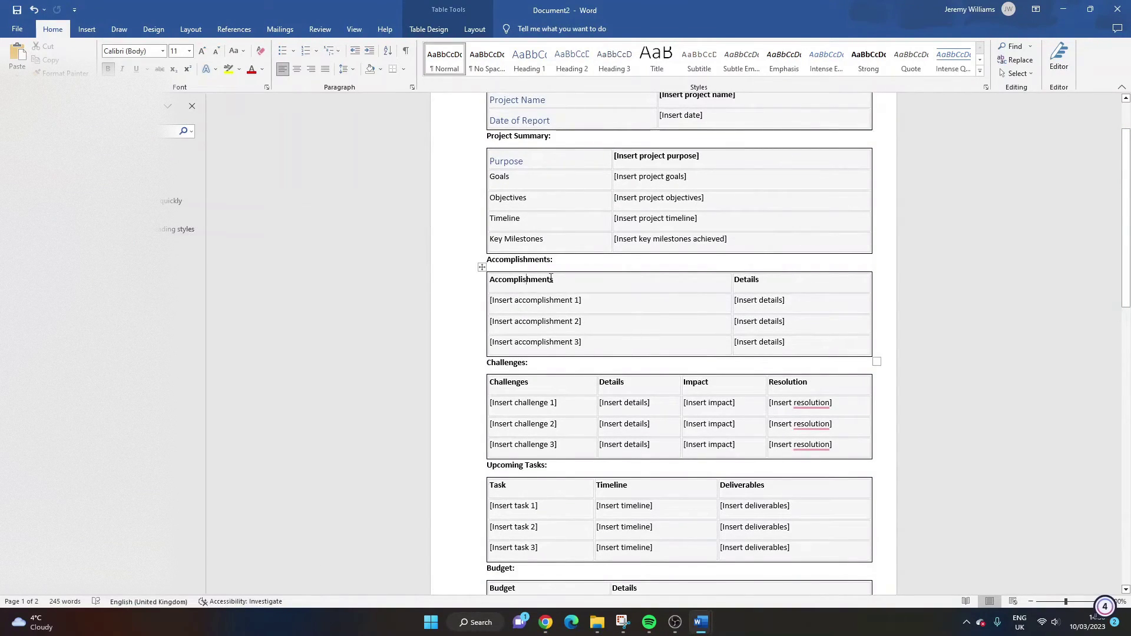
pyautogui.scroll(1, 806, 264)
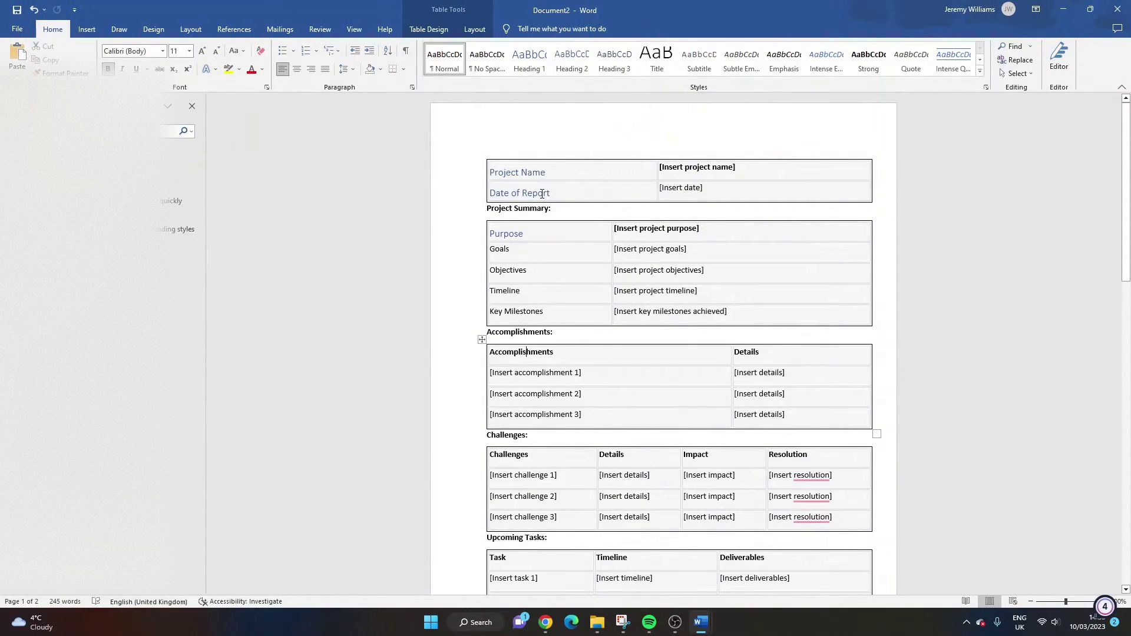
pyautogui.scroll(-1, 545, 273)
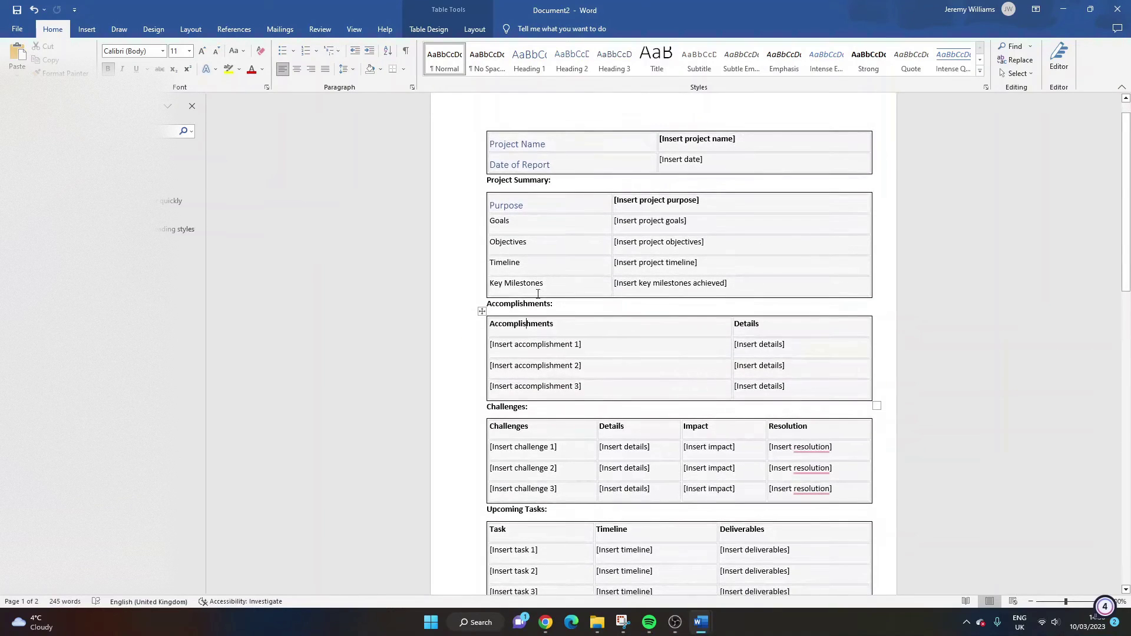
pyautogui.click(523, 305)
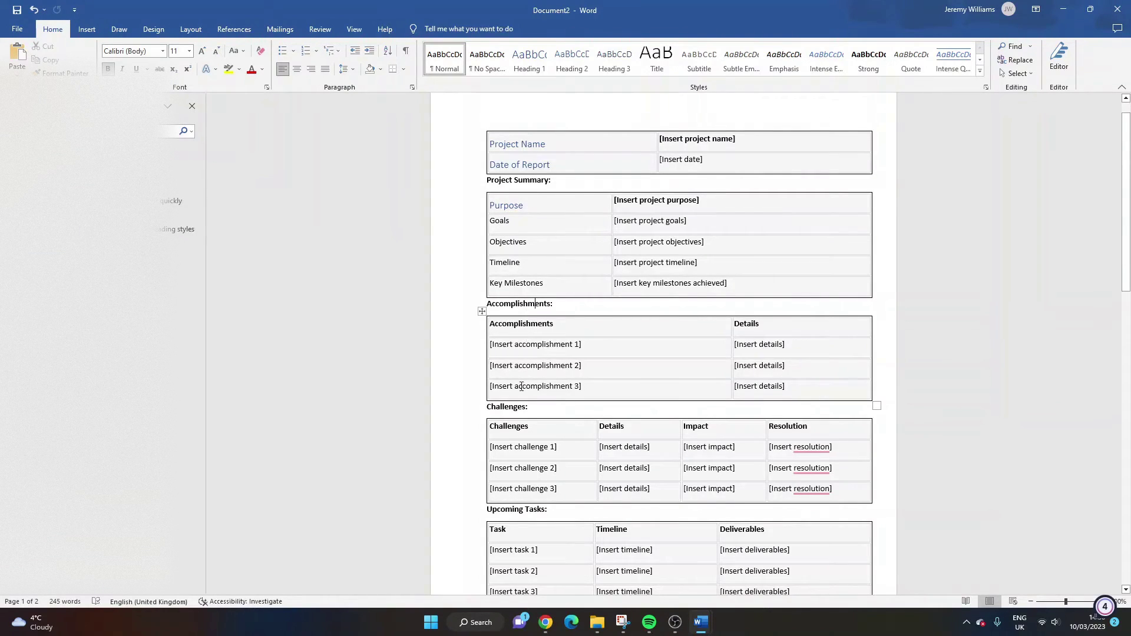
pyautogui.scroll(-10, 496, 326)
pyautogui.scroll(-10, 496, 325)
pyautogui.scroll(-4, 516, 327)
pyautogui.scroll(2, 580, 385)
pyautogui.scroll(20, 580, 385)
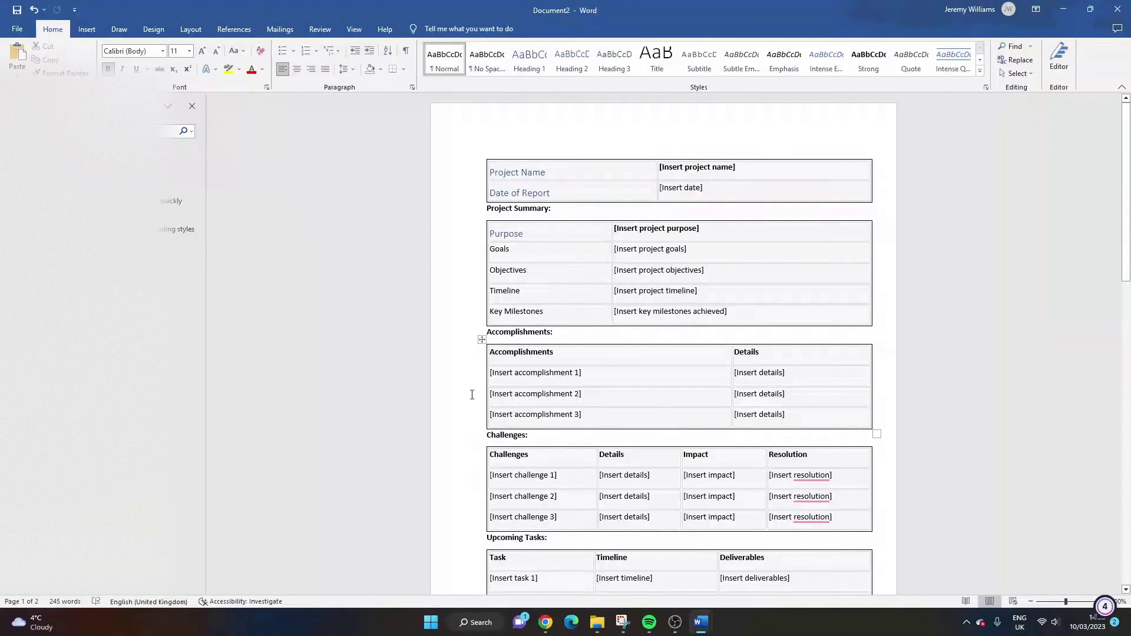
# Undo the heading style on the Purpose label in the Project Summary table.
pyautogui.click(34, 14)
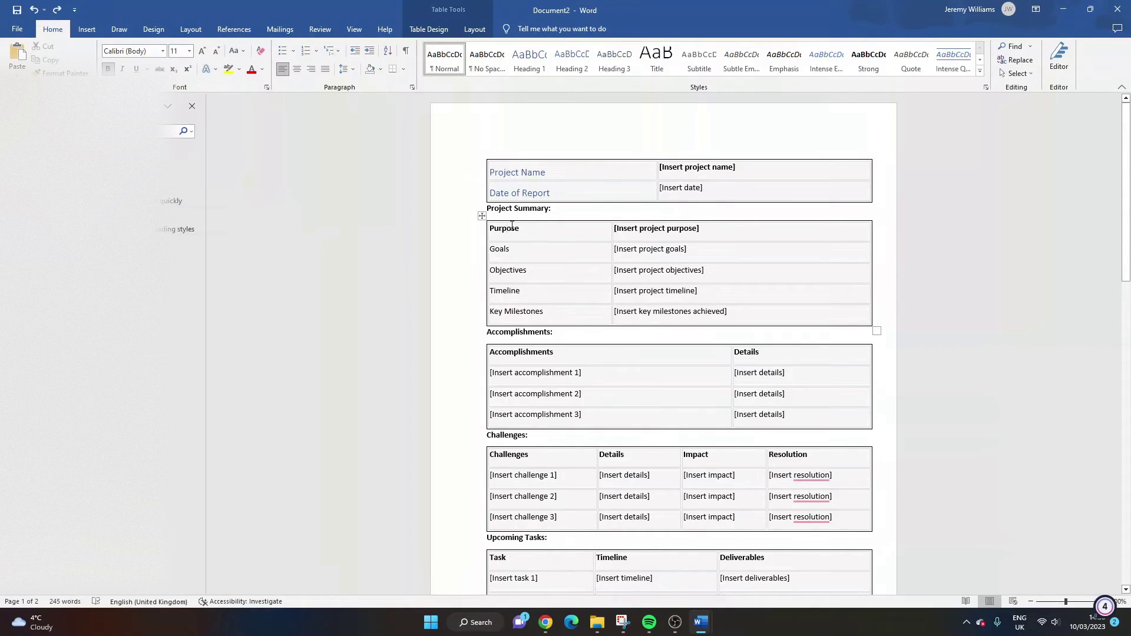
# Switch to the Project Status Report Template chat in ChatGPT and copy the whole tabular template through the final date line.
pyautogui.moveTo(558, 619)
pyautogui.click(608, 563)
pyautogui.scroll(-15, 767, 294)
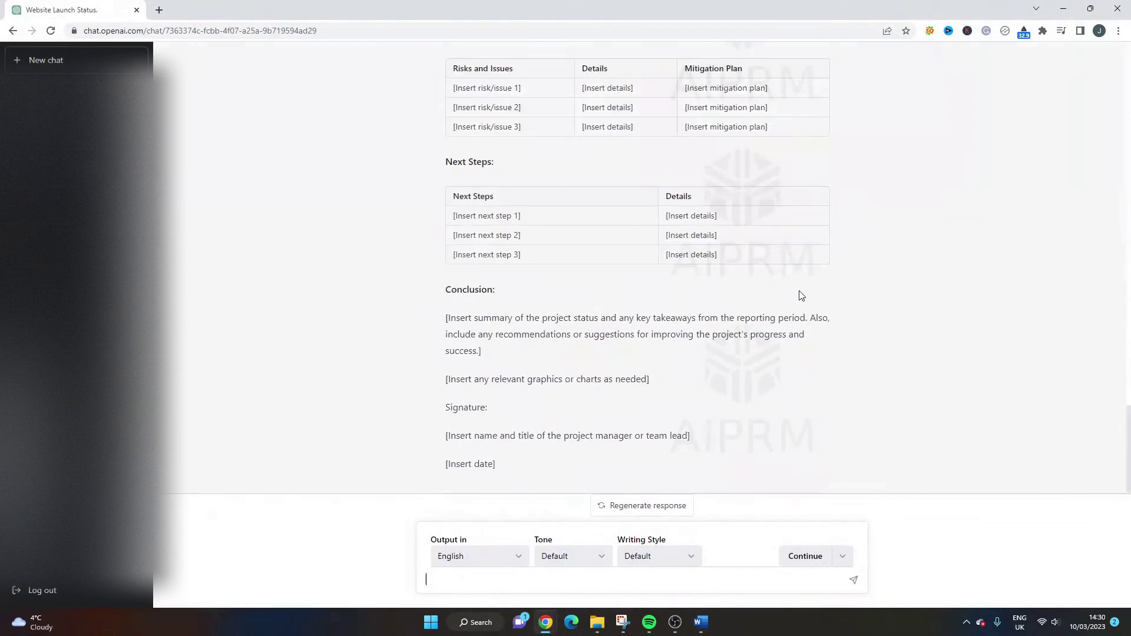
pyautogui.scroll(20, 499, 169)
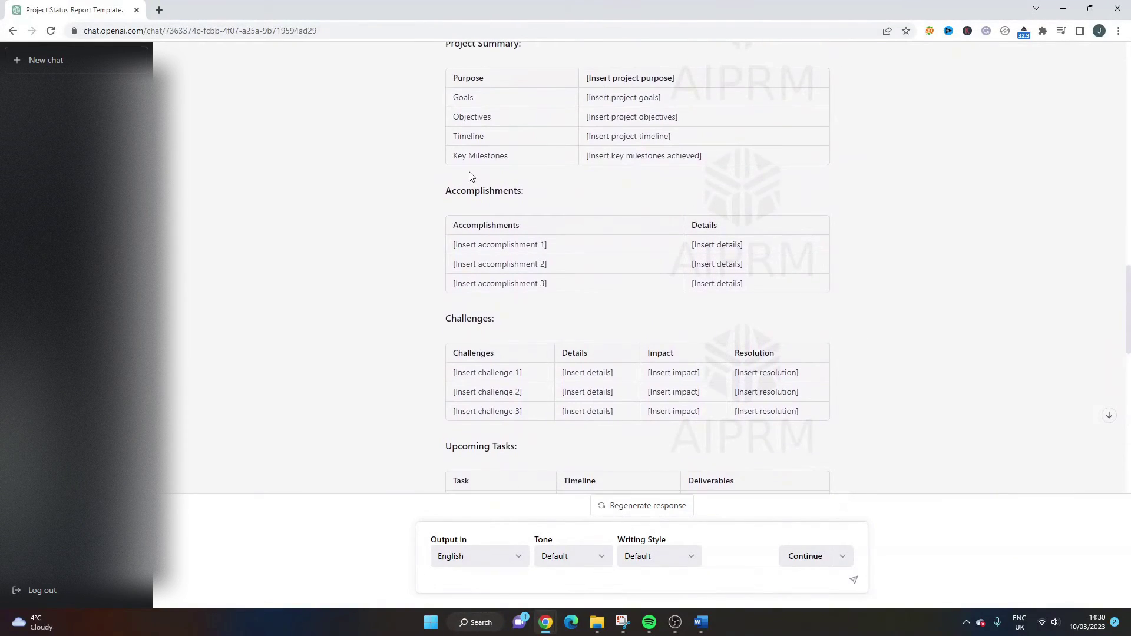
pyautogui.moveTo(451, 162); pyautogui.dragTo(575, 242)
pyautogui.scroll(-12, 587, 255)
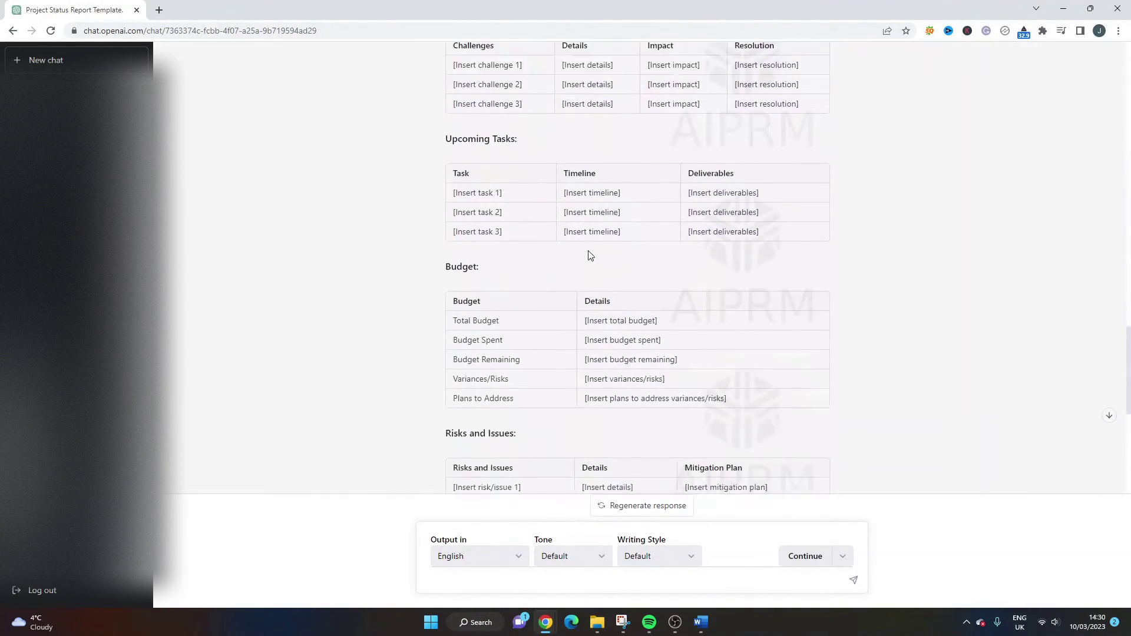
pyautogui.scroll(-4, 650, 353)
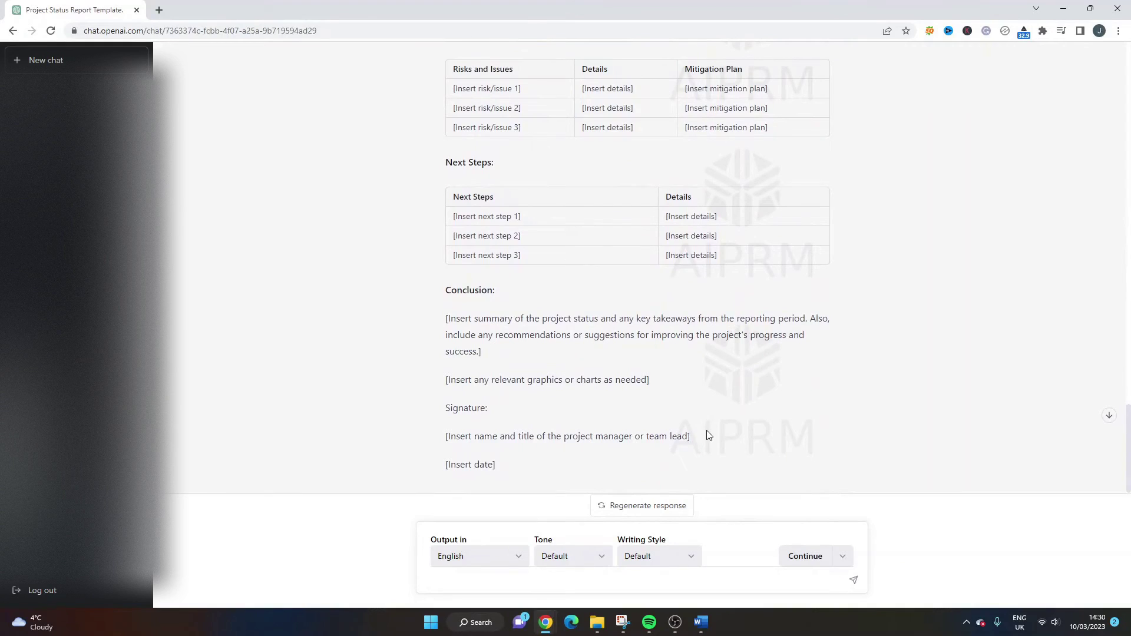
pyautogui.keyDown('shift'); pyautogui.click(705, 461); pyautogui.keyUp('shift')
# Return to Document2 in Word and delete all of its existing template content.
pyautogui.click(700, 622)
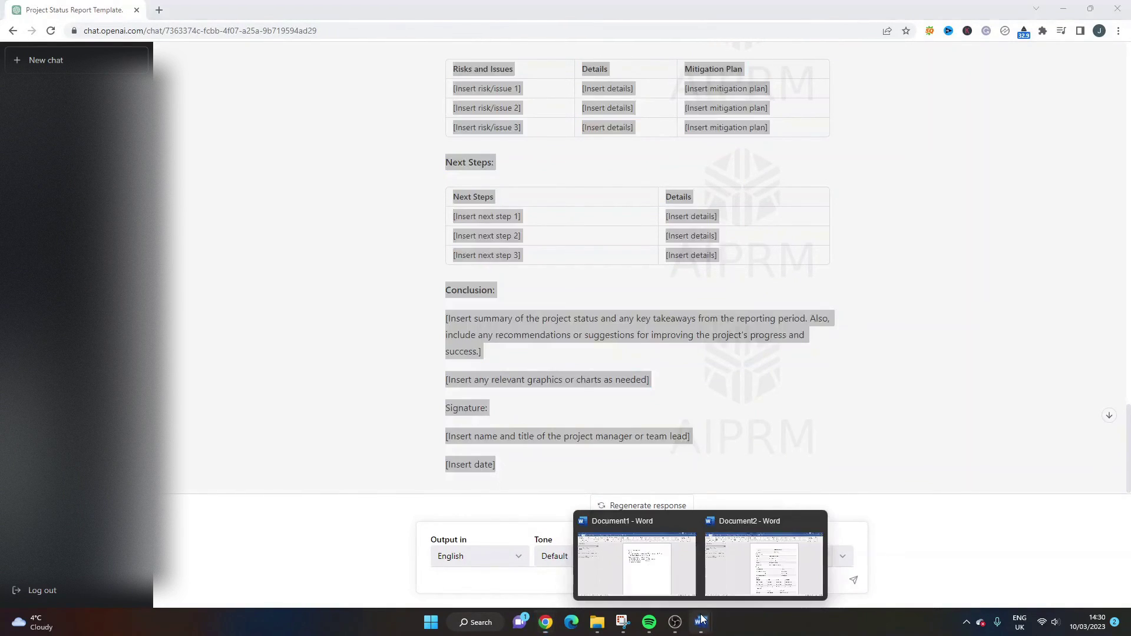
pyautogui.click(777, 554)
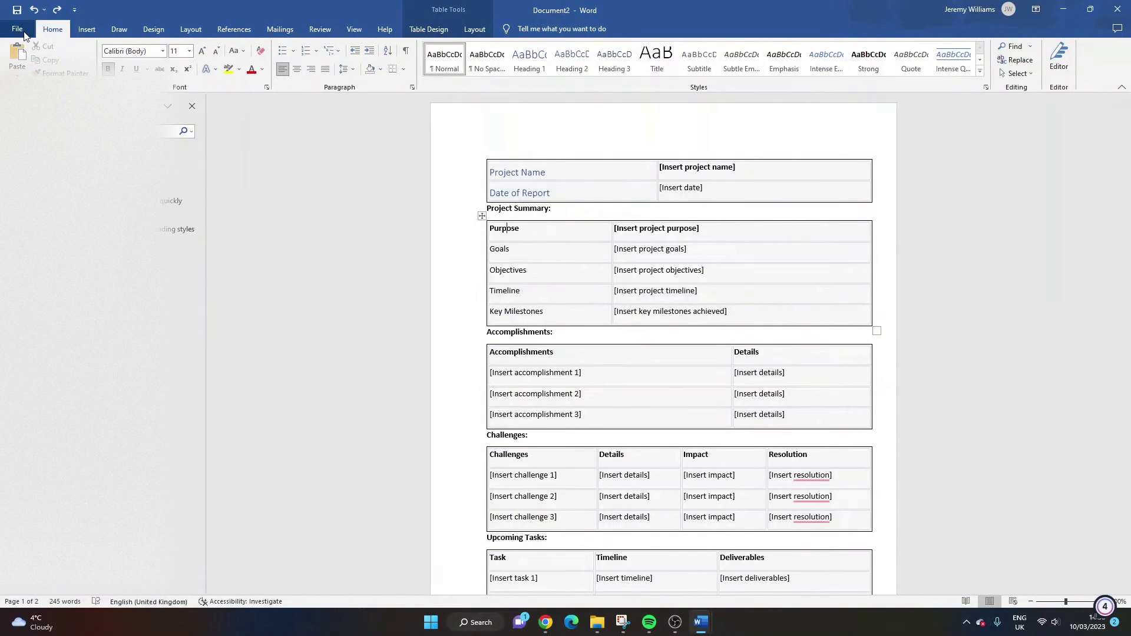
pyautogui.click(481, 151)
pyautogui.press('Delete')
pyautogui.click(488, 154)
pyautogui.press('BackSpace')
pyautogui.press('BackSpace')
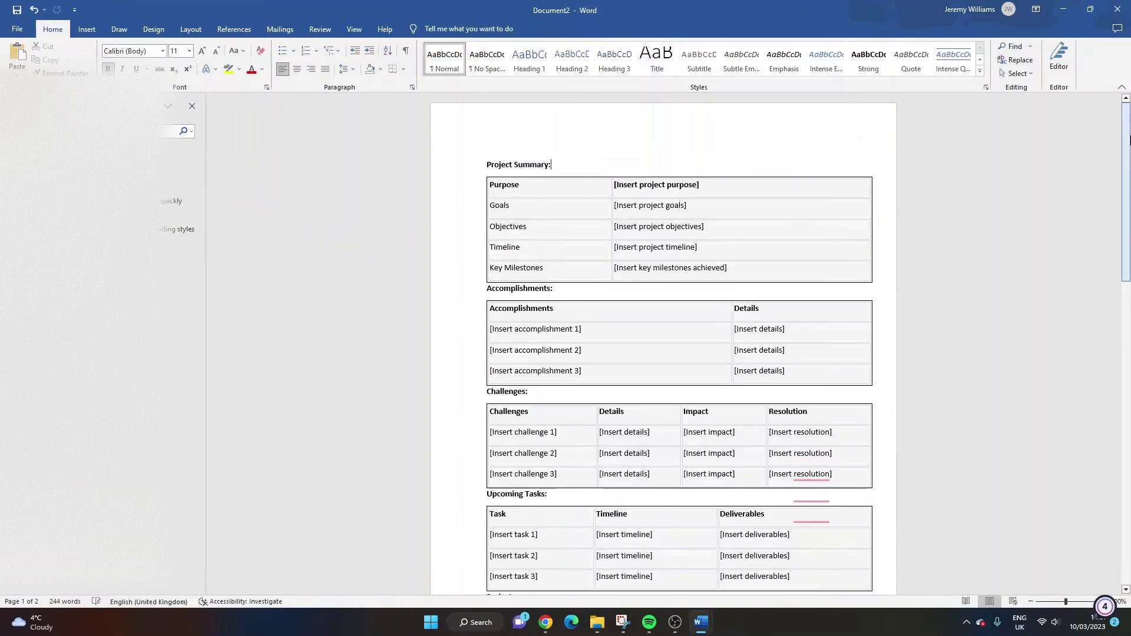
pyautogui.moveTo(1126, 247); pyautogui.dragTo(1128, 568)
pyautogui.hotkey('ctrl', 'a')
pyautogui.scroll(15, 752, 442)
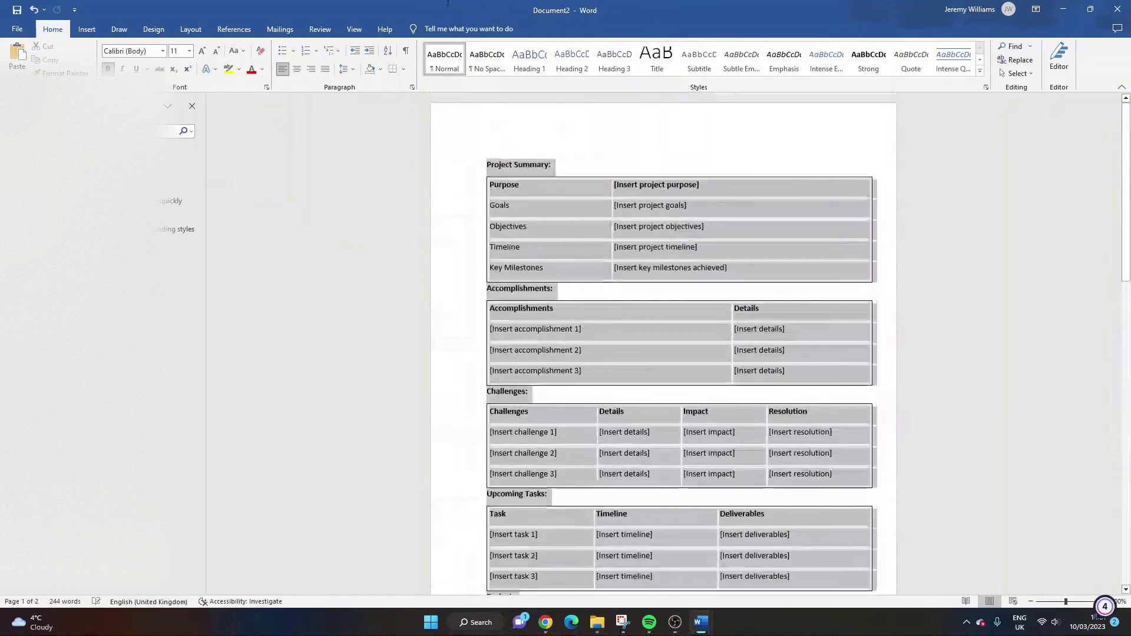
pyautogui.press('Delete')
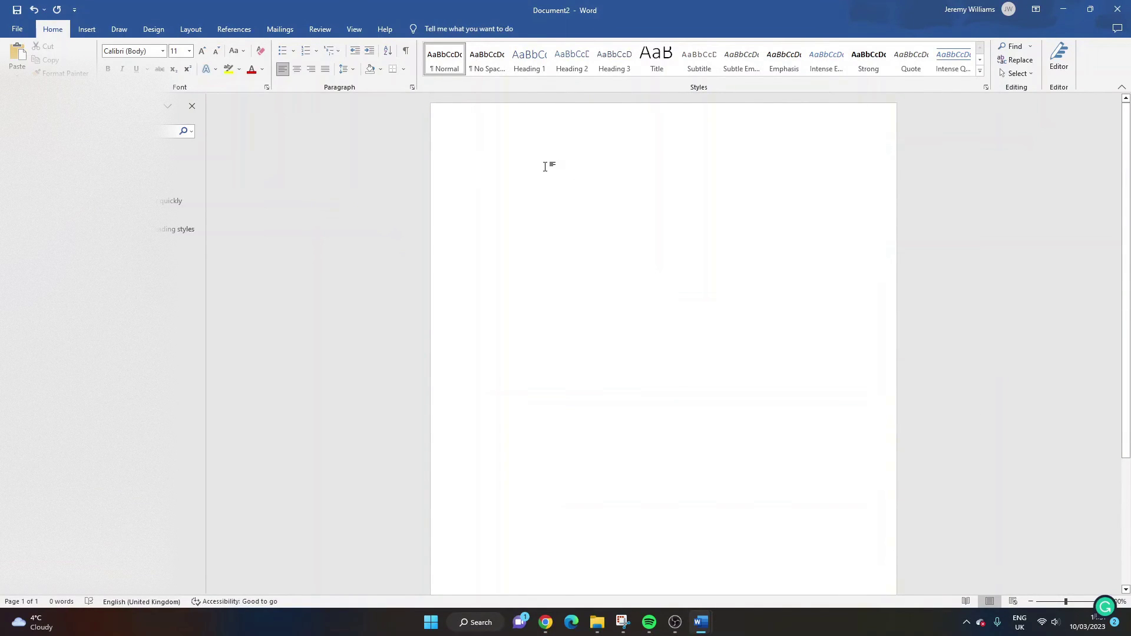
# Paste the copied template into the empty document as text only.
pyautogui.rightClick(545, 169)
pyautogui.click(605, 239)
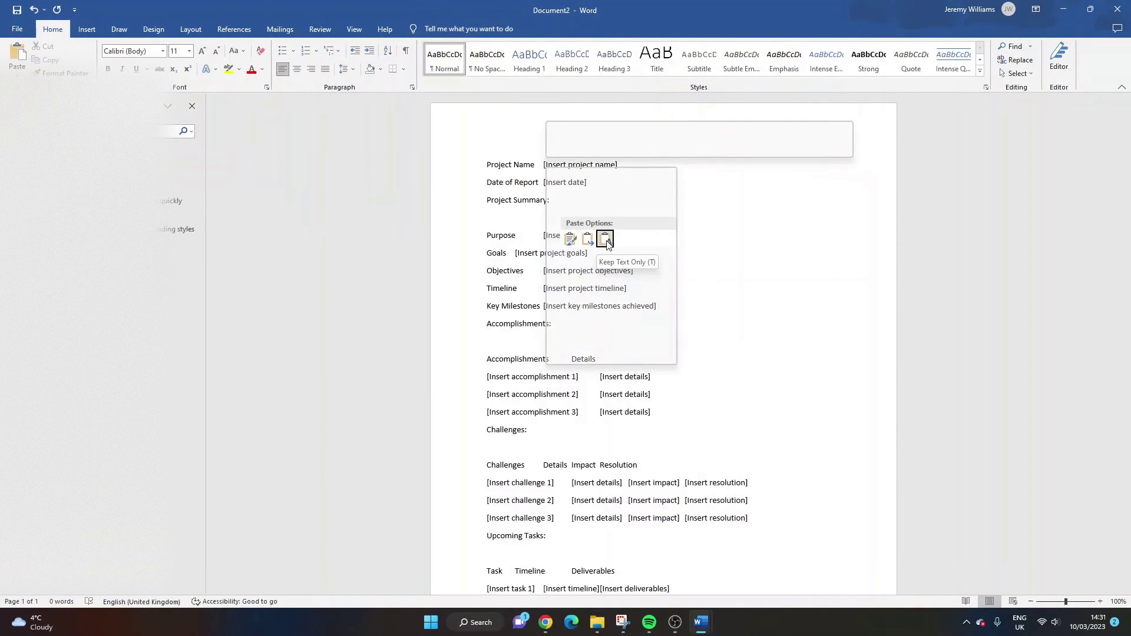
pyautogui.scroll(20, 575, 174)
# Remove the tab gap between "Project Name" and its "[Insert project name]" placeholder.
pyautogui.click(543, 166)
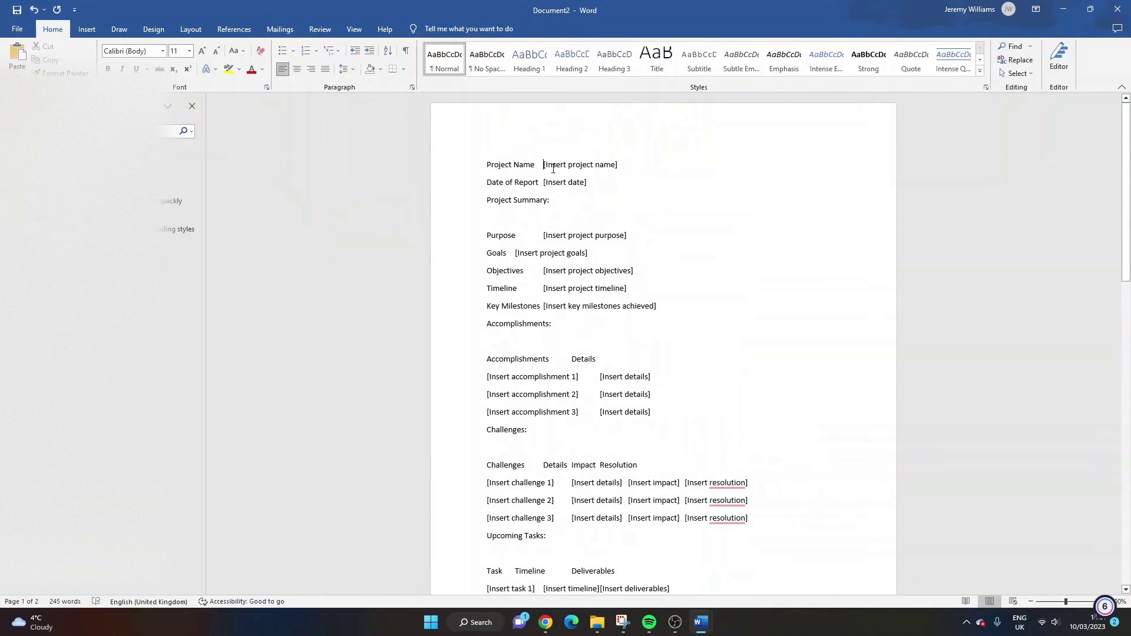
pyautogui.press('BackSpace')
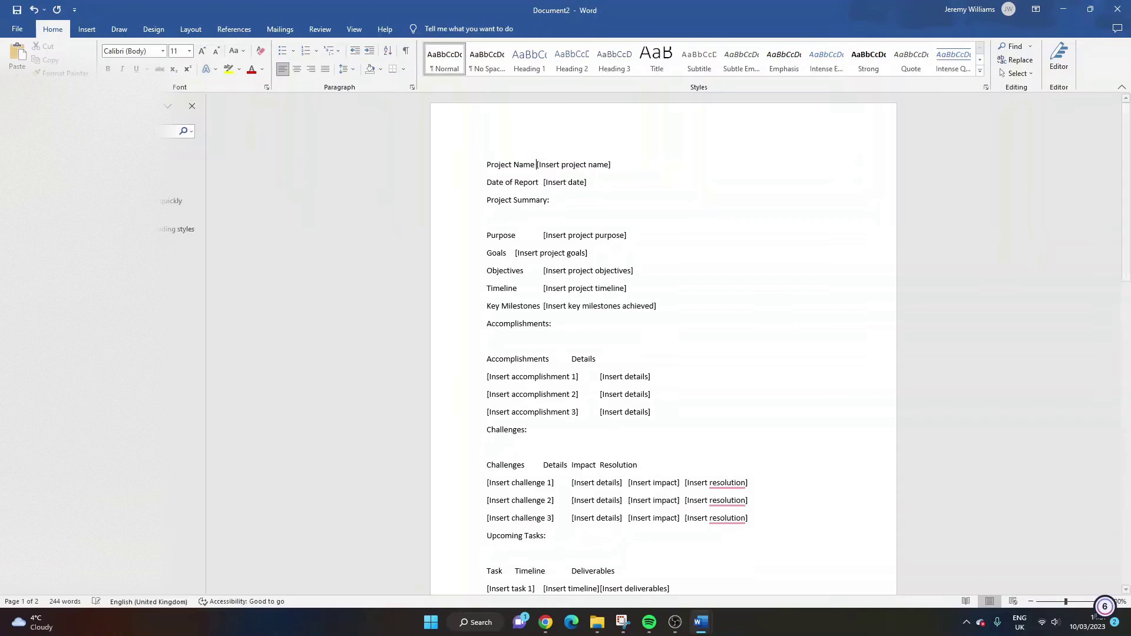